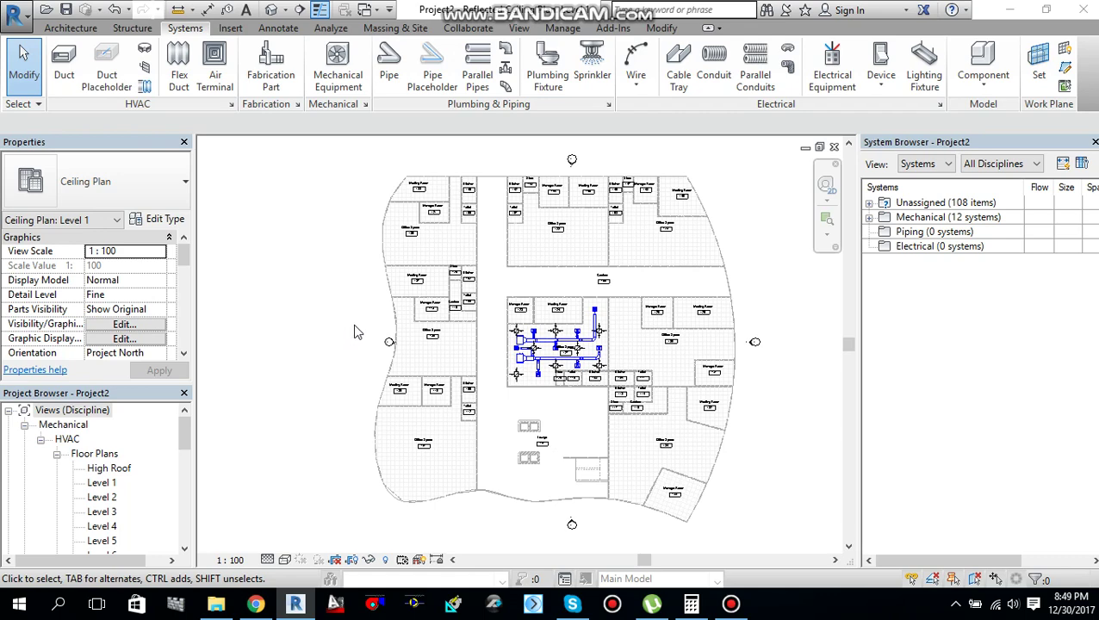
Step: Draw a 350×300 duct left of the building, running down, across and down through two elbows
click(71, 28)
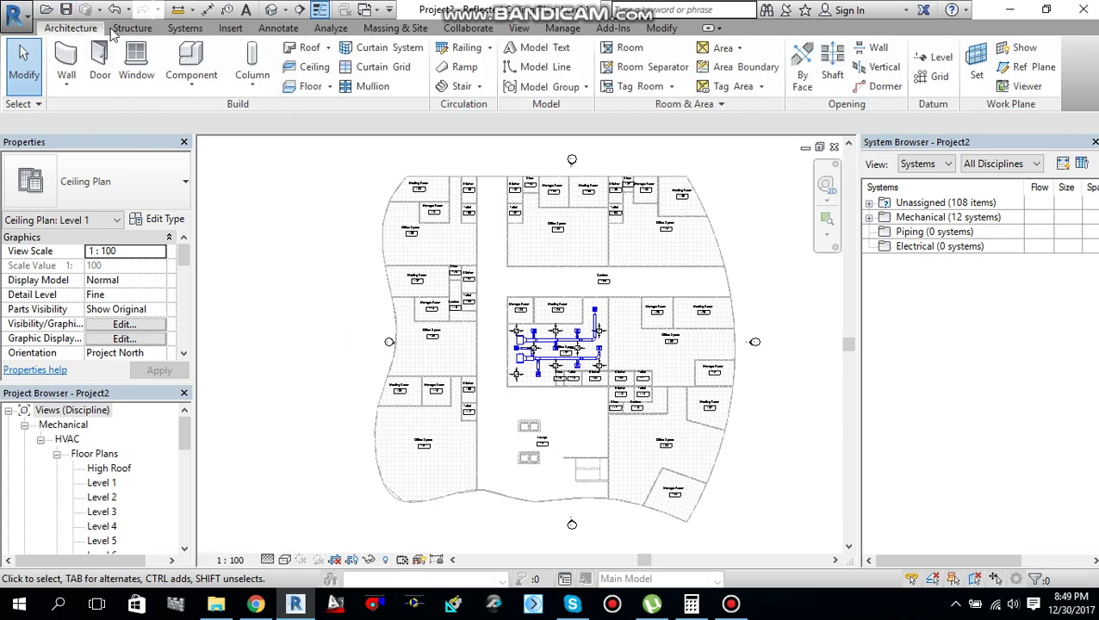
click(186, 28)
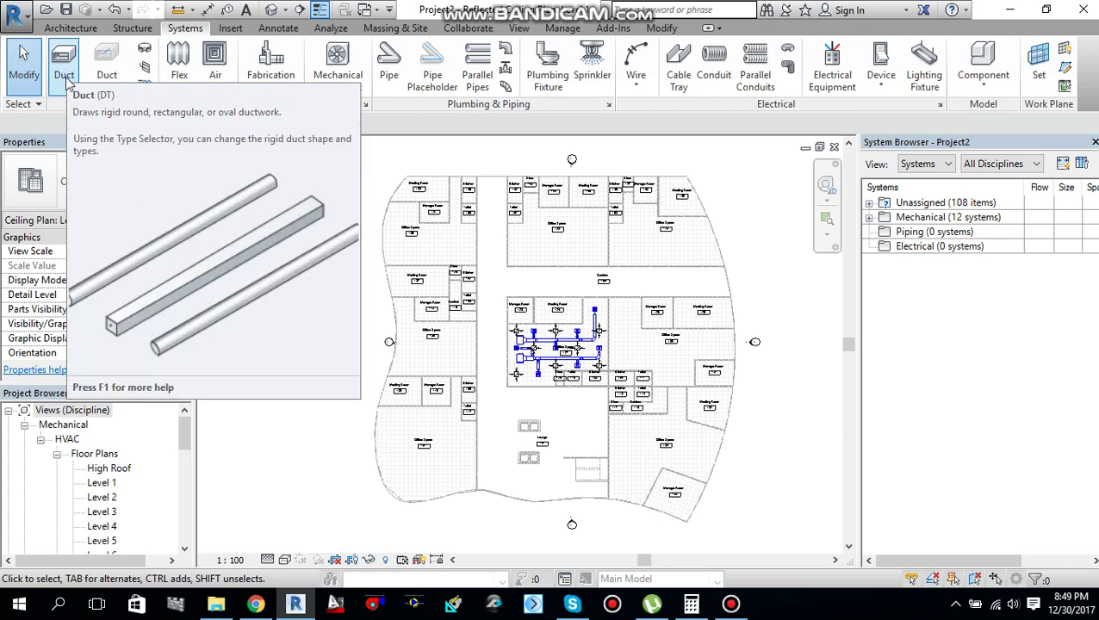
click(65, 76)
scroll(283, 351, up, 1)
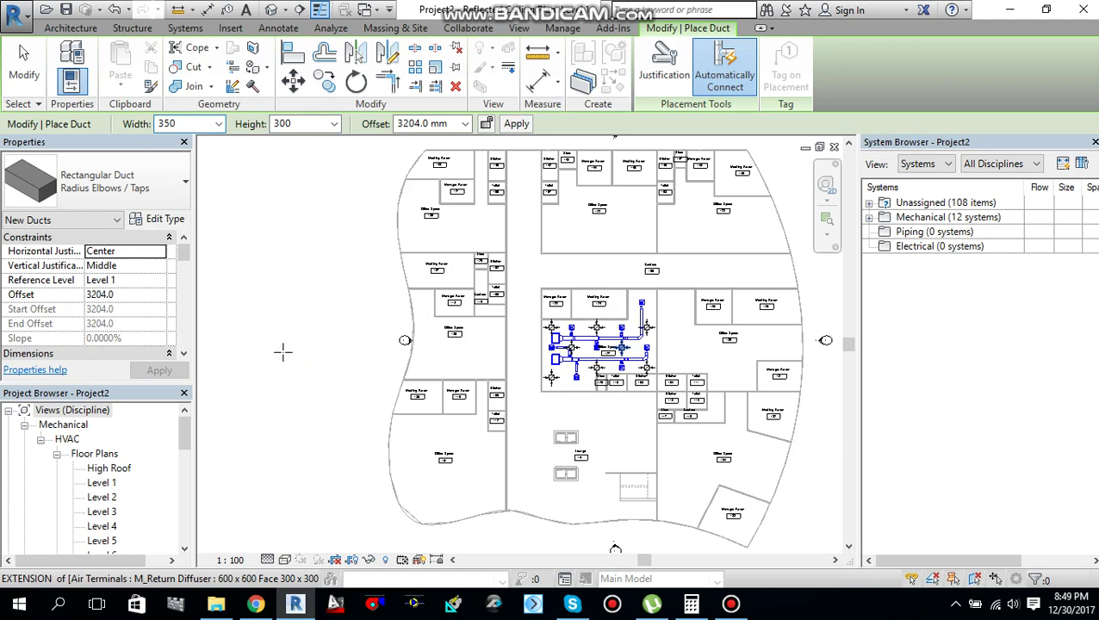
scroll(283, 352, up, 2)
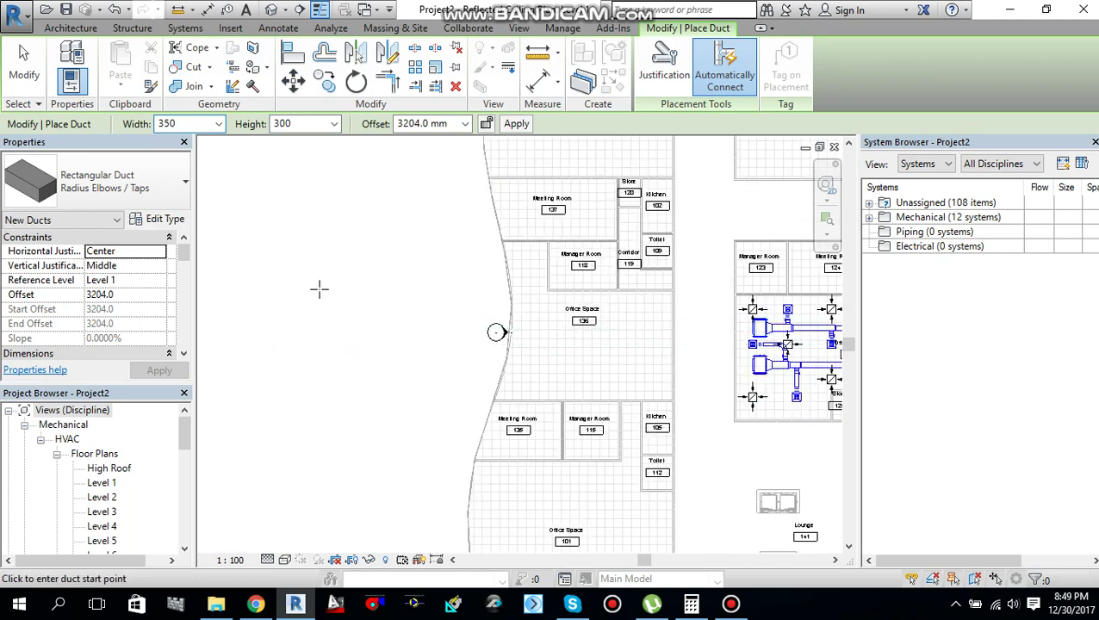
scroll(313, 303, down, 4)
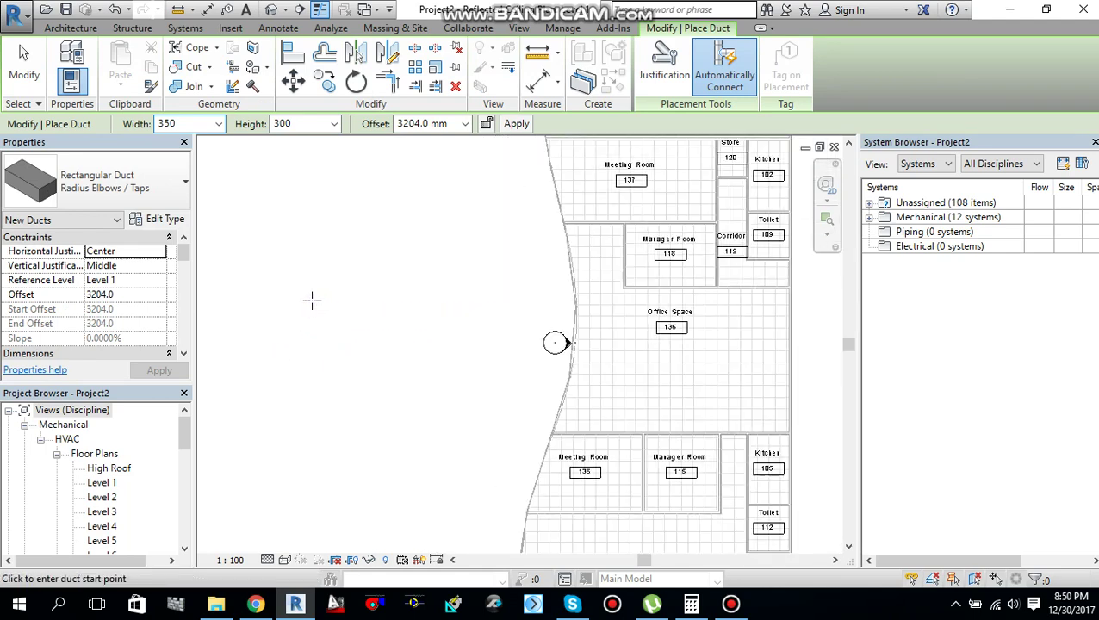
scroll(312, 300, up, 3)
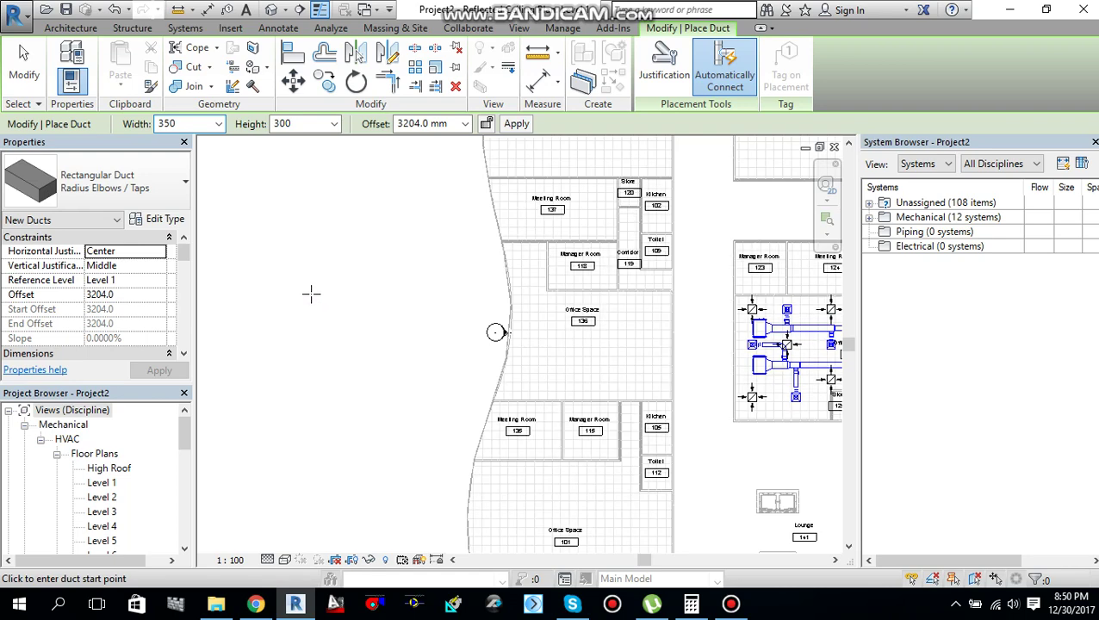
click(323, 287)
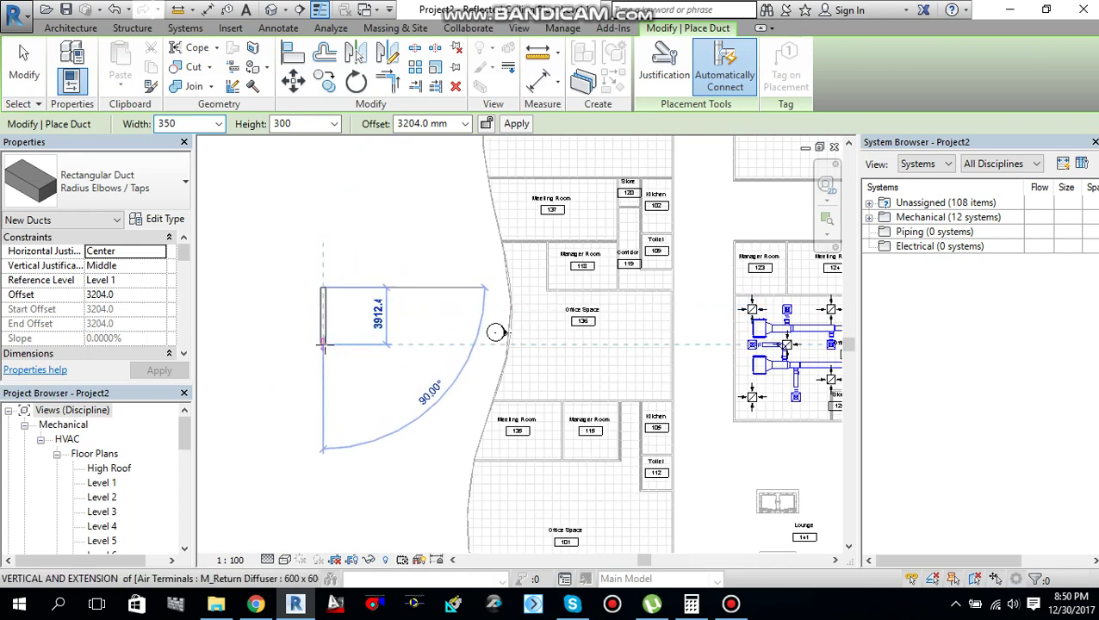
scroll(324, 334, up, 3)
click(323, 333)
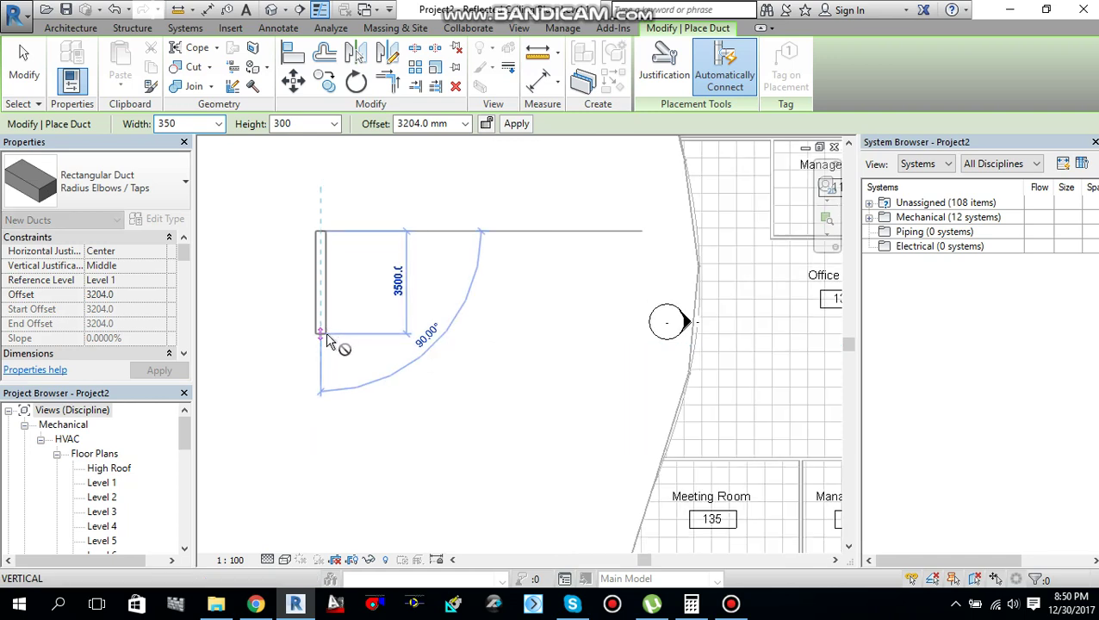
click(380, 333)
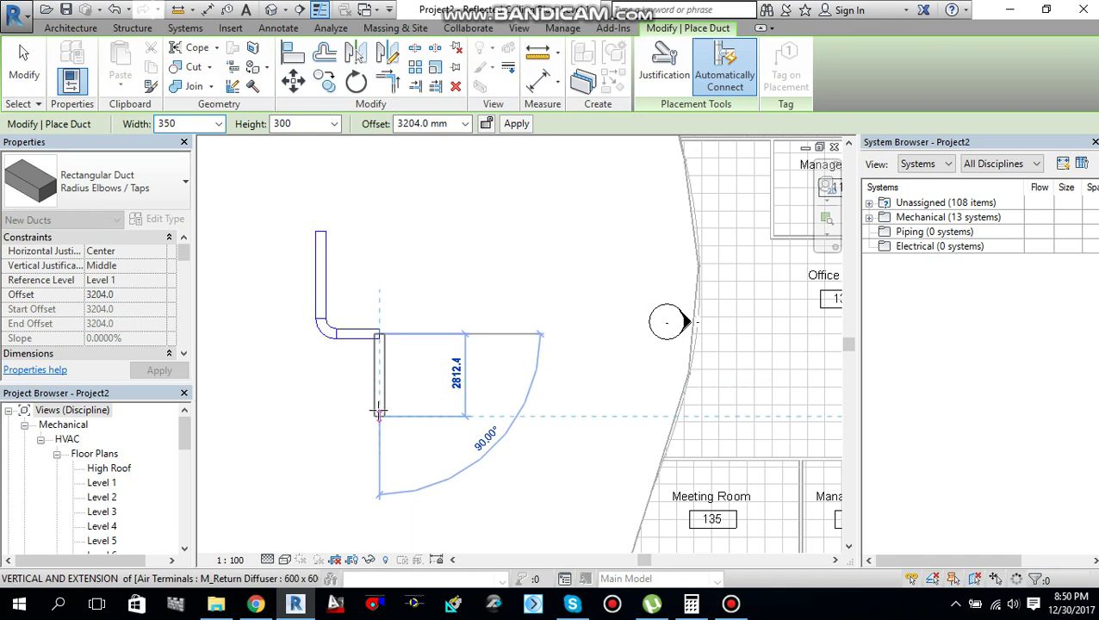
click(379, 413)
key(Escape)
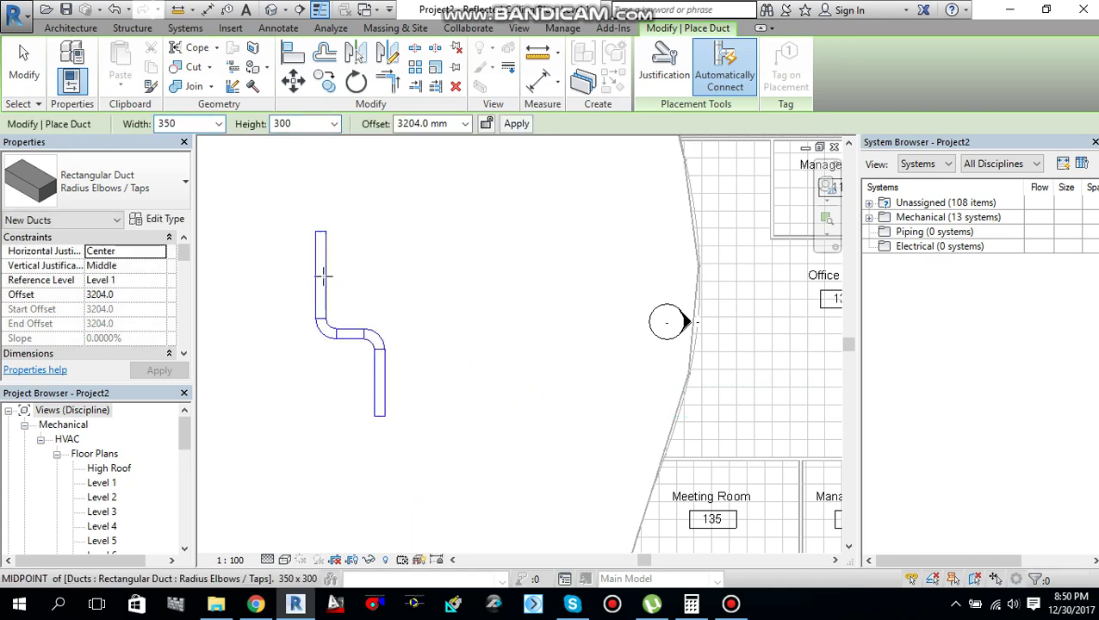
Step: Add a short 1500 mm horizontal branch duct off the vertical segment's midpoint
click(325, 274)
click(366, 275)
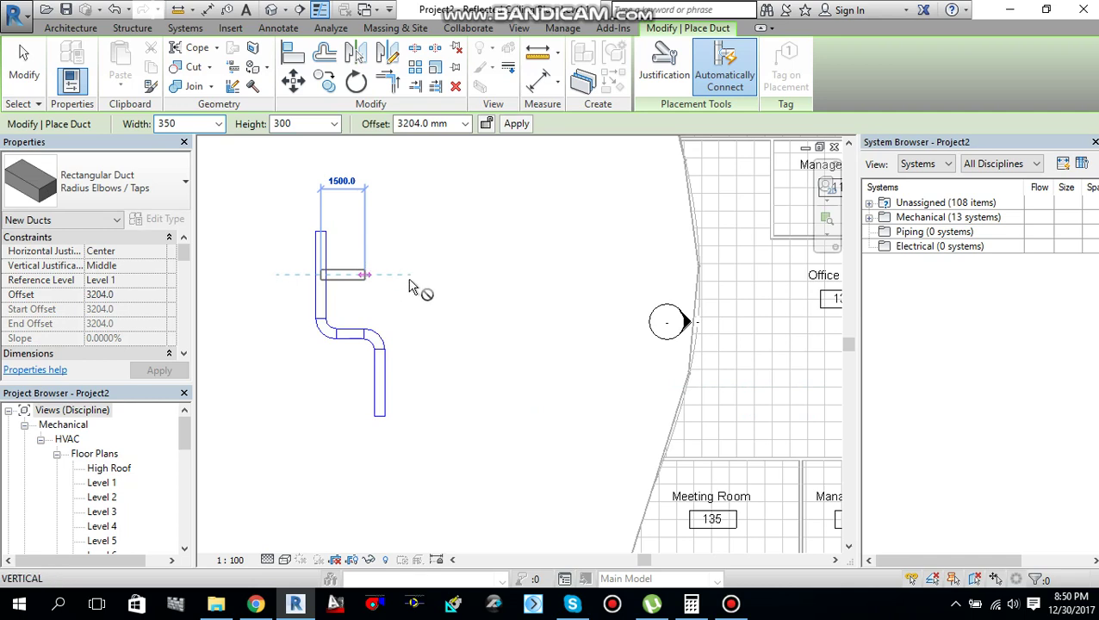
key(Escape)
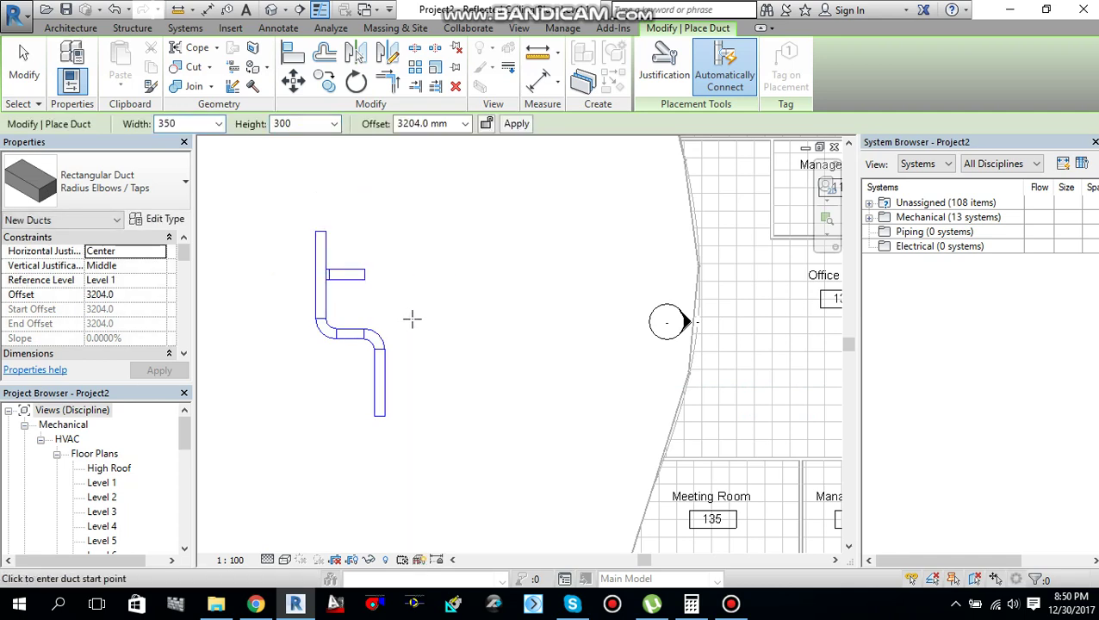
key(Escape)
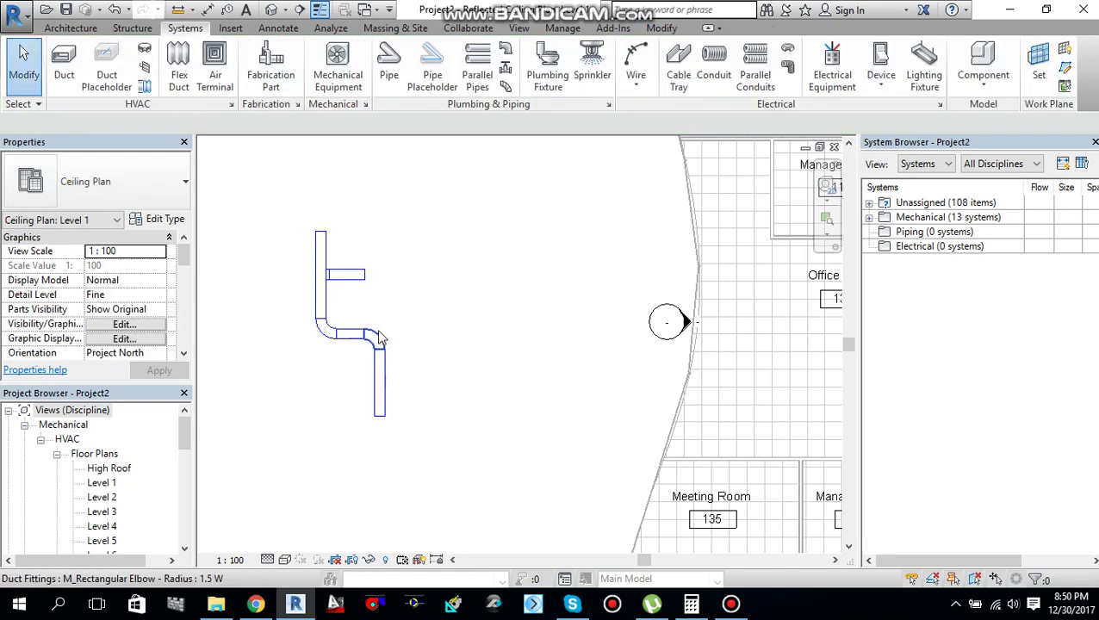
Step: Convert the run's second elbow into a tee fitting
click(383, 336)
scroll(405, 336, up, 3)
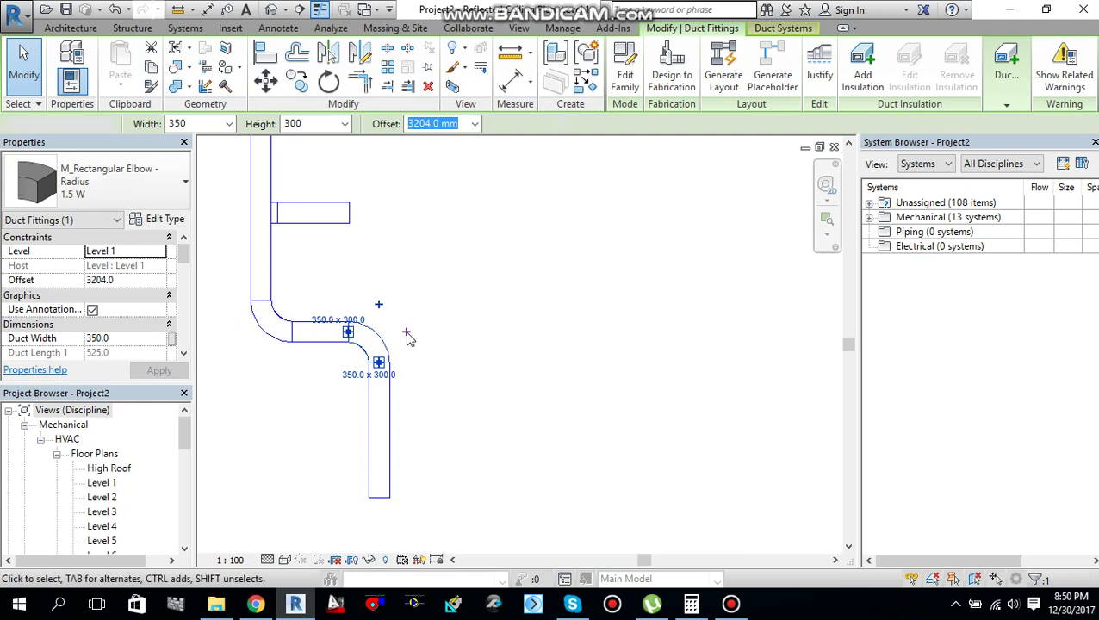
click(407, 334)
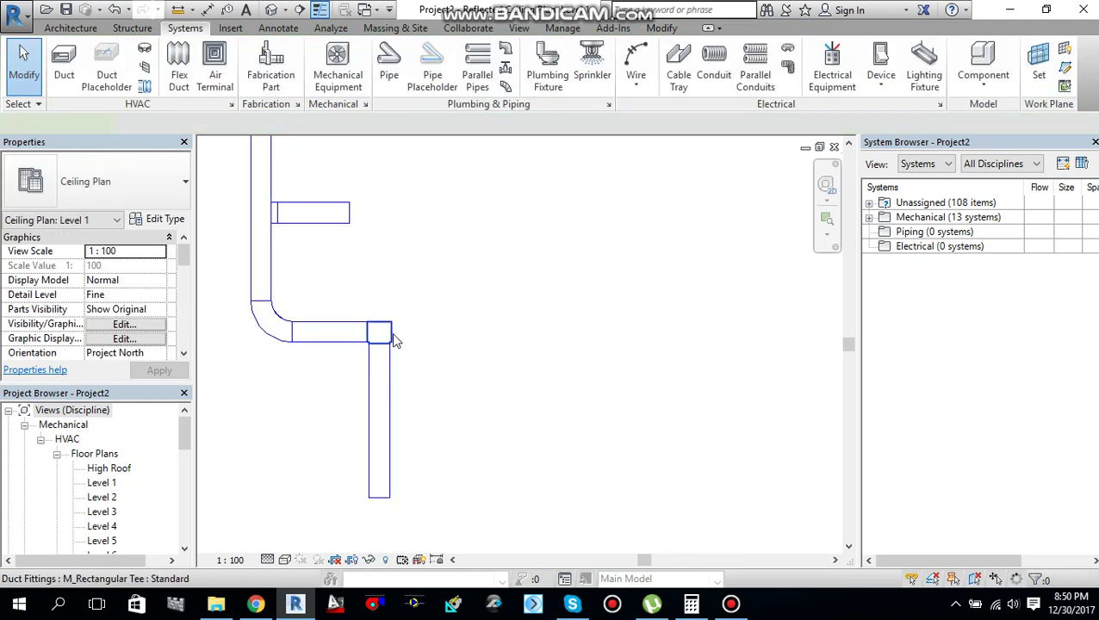
Step: Draw a duct about 2800 mm to the right from the tee's open end
click(393, 339)
right_click(394, 339)
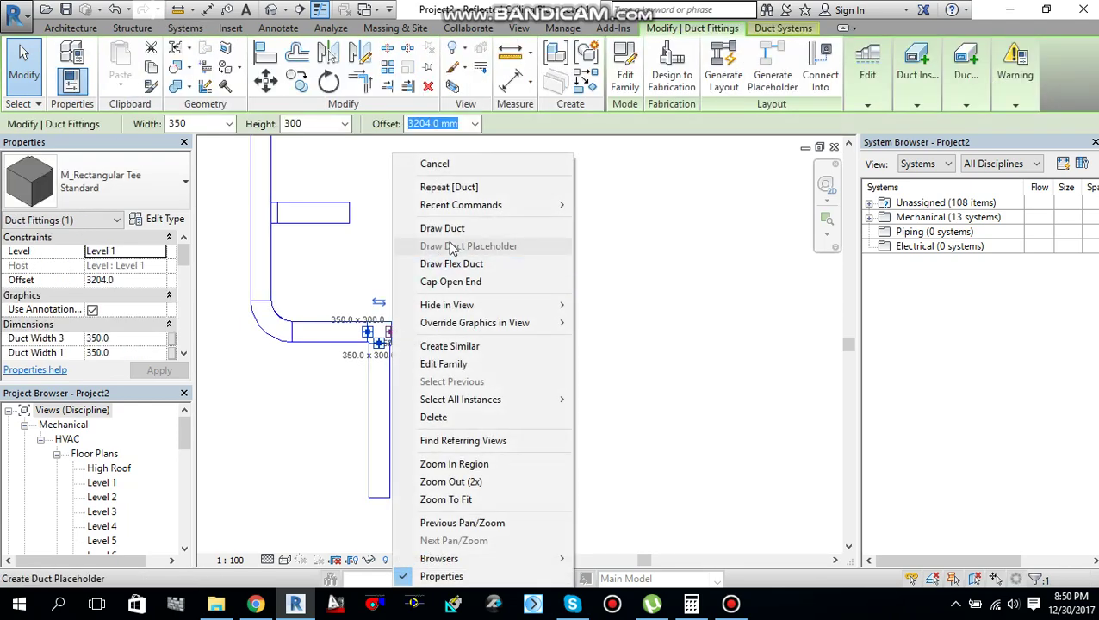
click(443, 228)
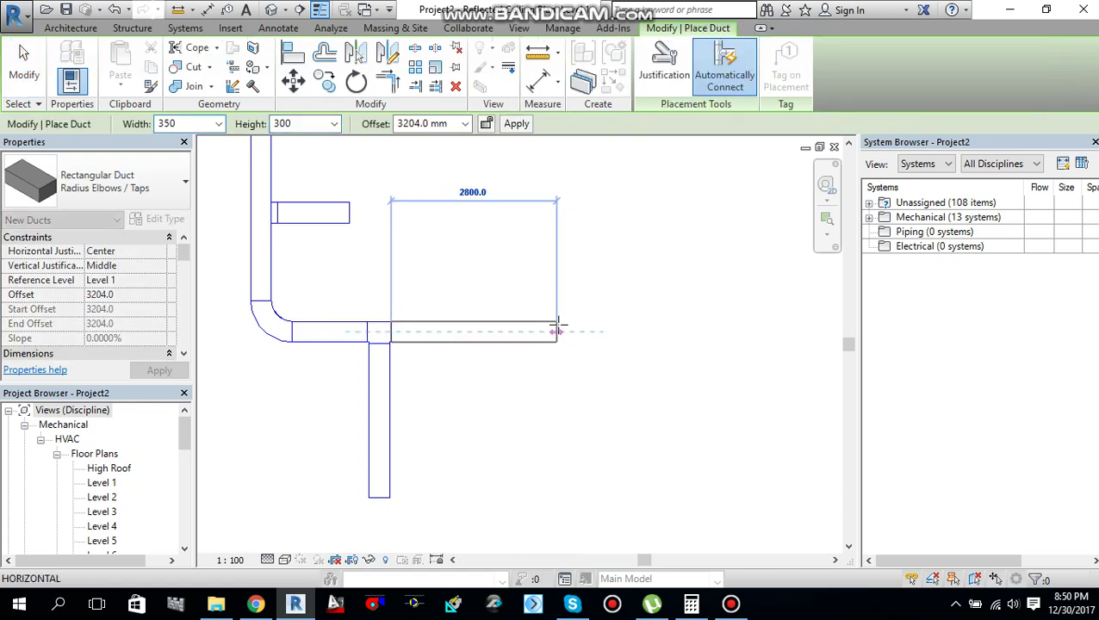
click(557, 329)
key(Escape)
key(Escape)
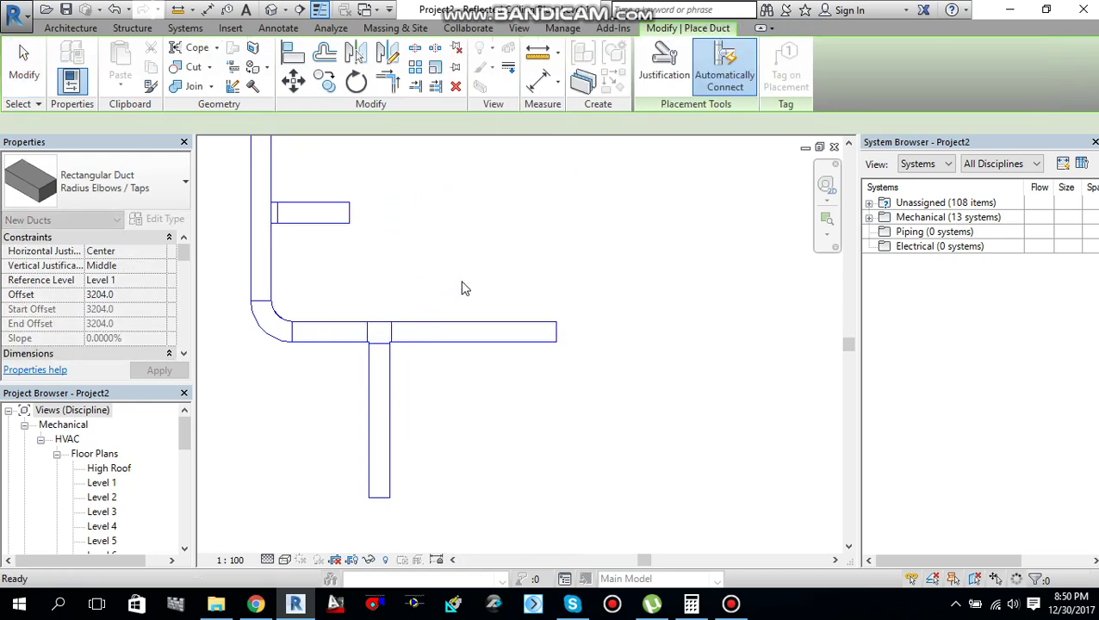
key(Escape)
scroll(463, 284, down, 5)
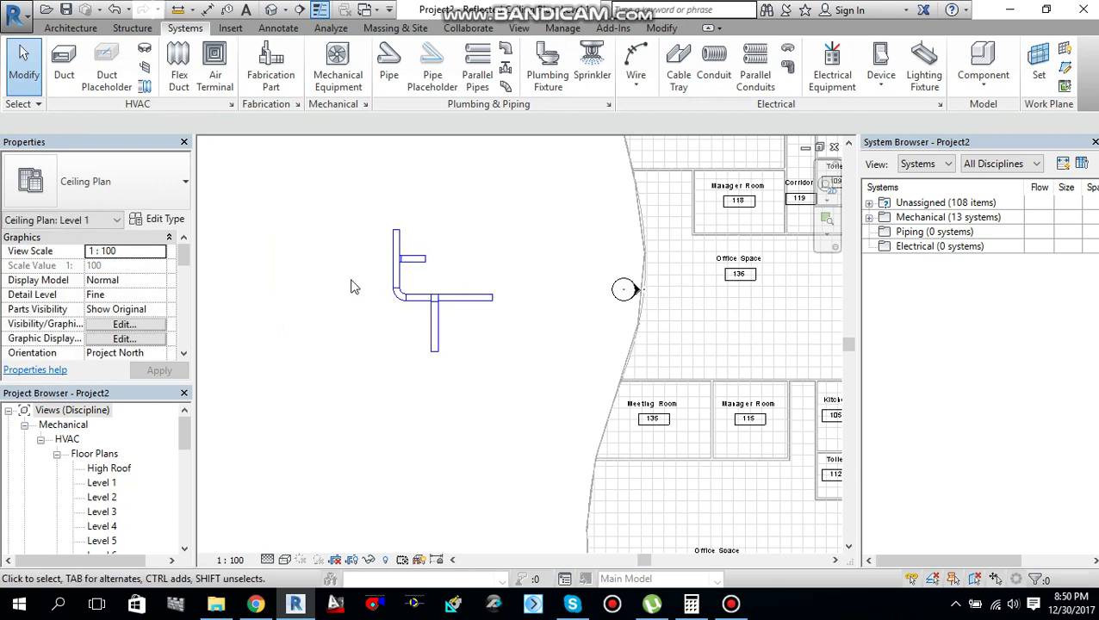
scroll(388, 274, up, 2)
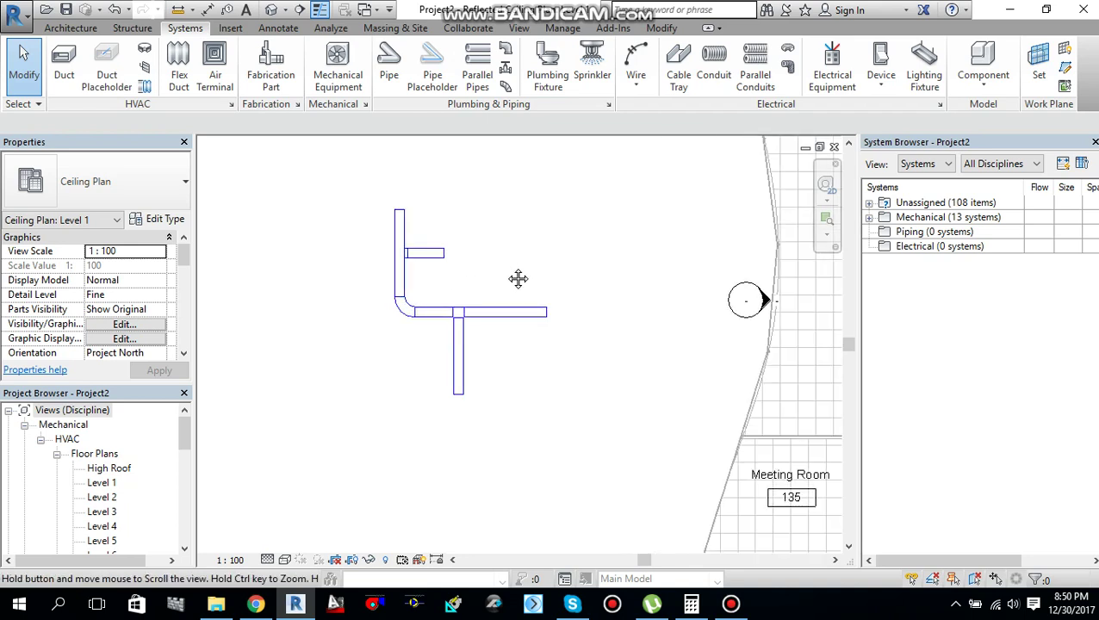
middle_drag(518, 277, 491, 307)
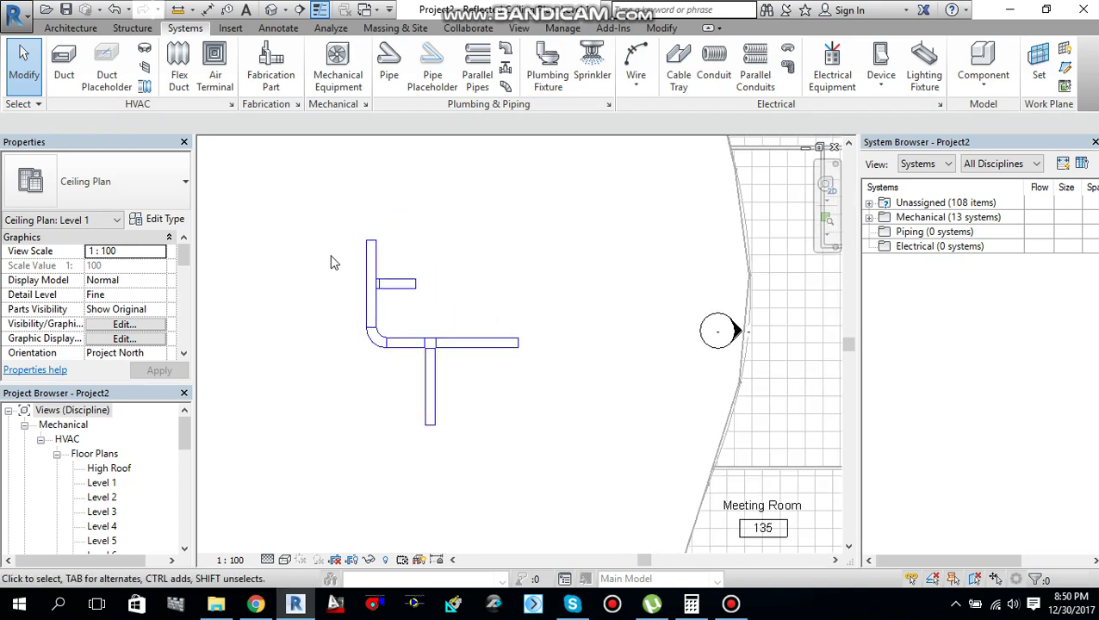
click(64, 65)
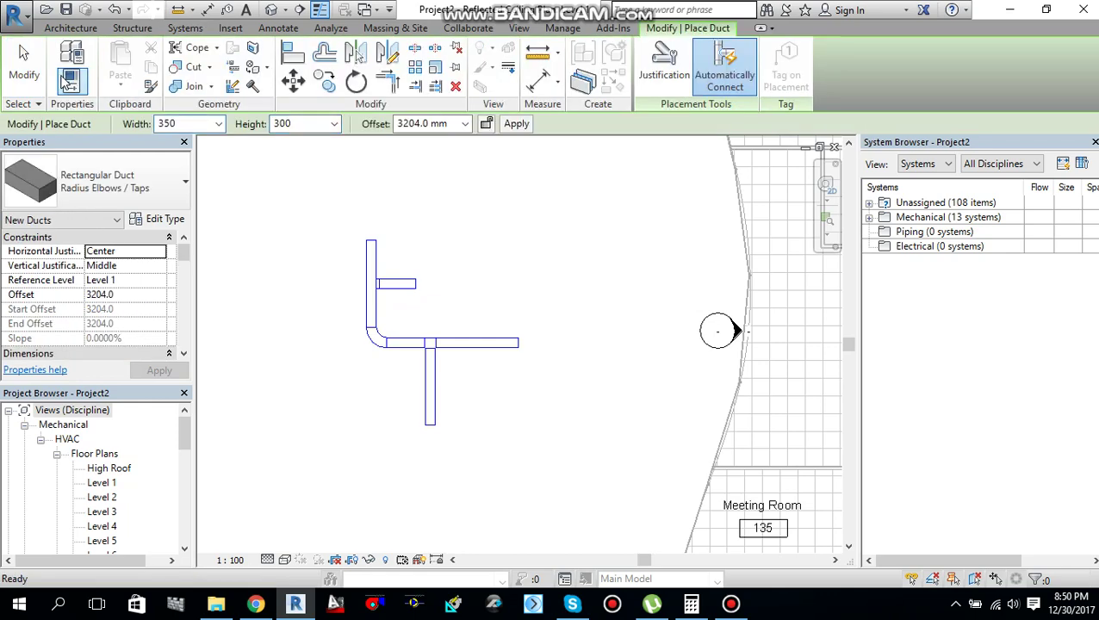
click(163, 219)
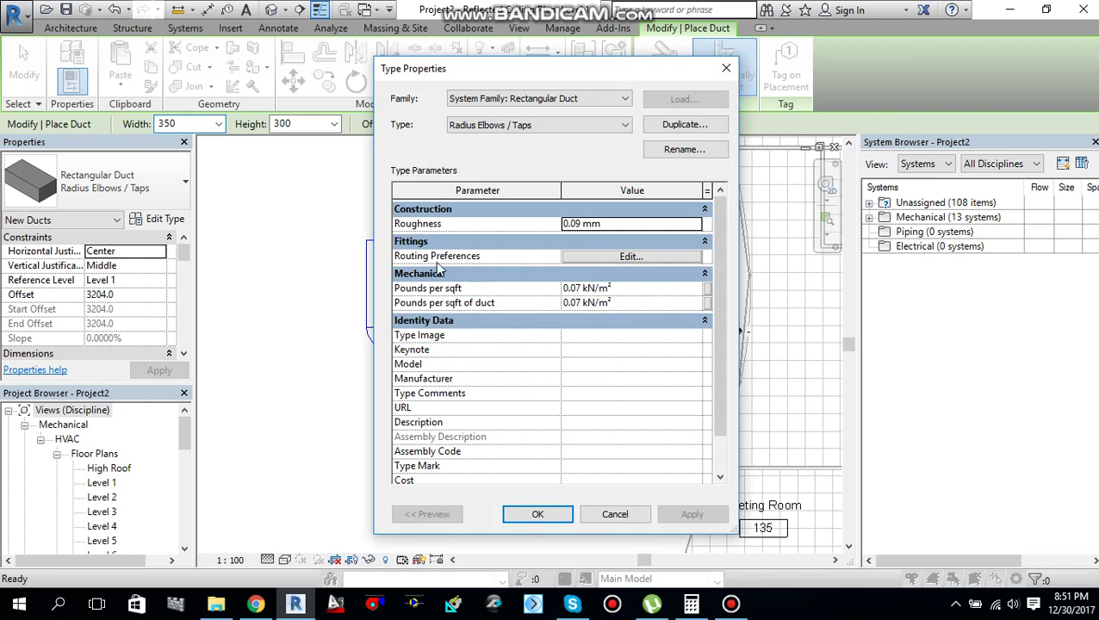
click(631, 256)
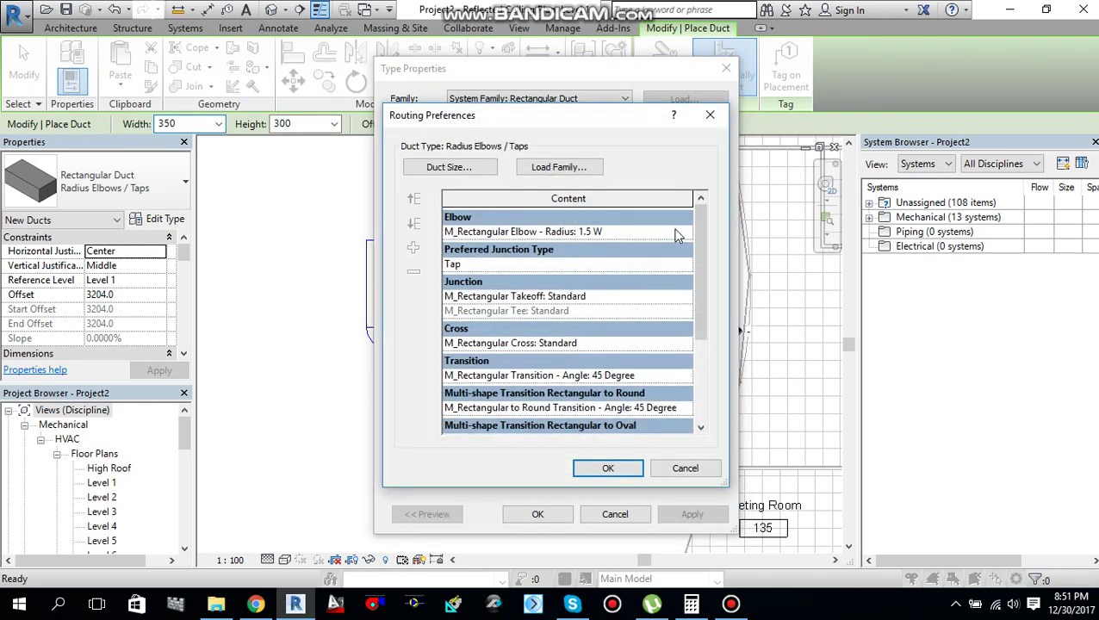
click(678, 233)
click(684, 233)
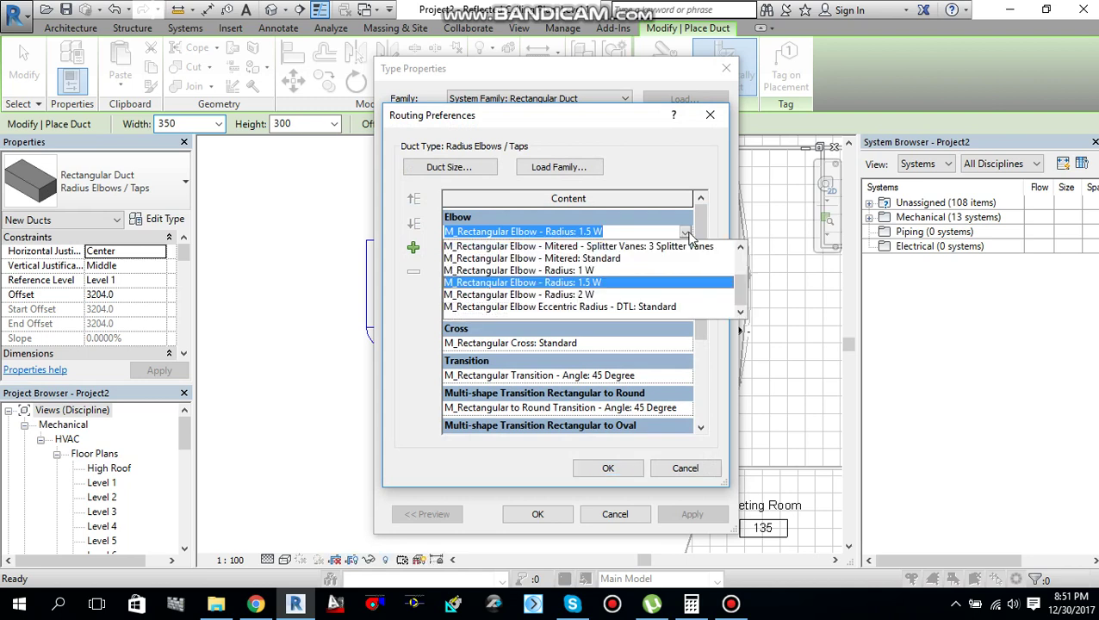
click(689, 233)
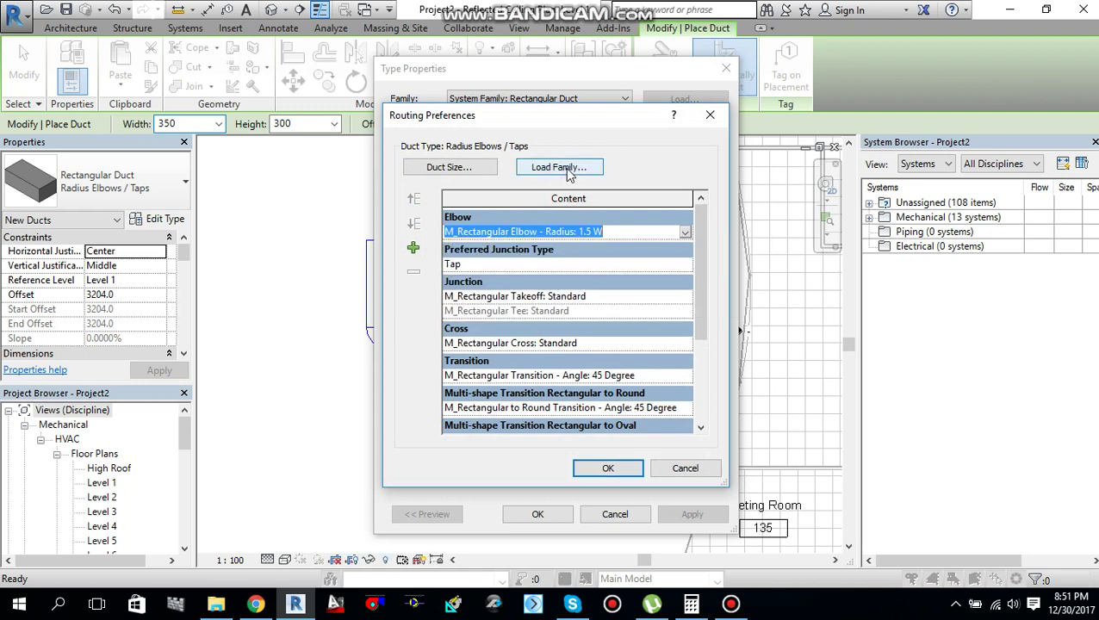
click(560, 167)
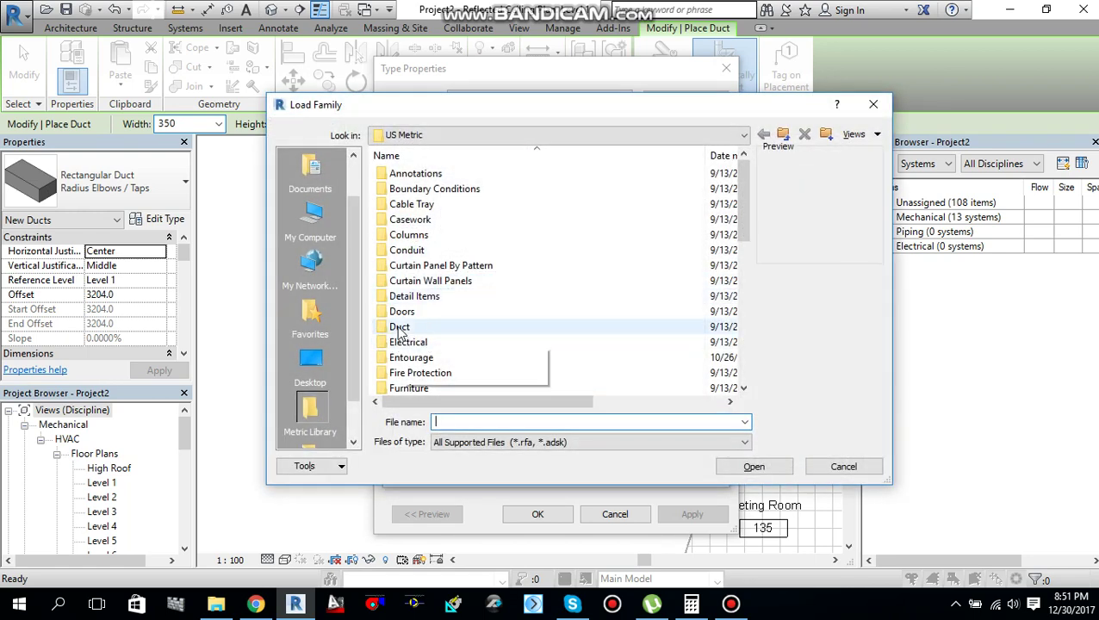
double_click(400, 327)
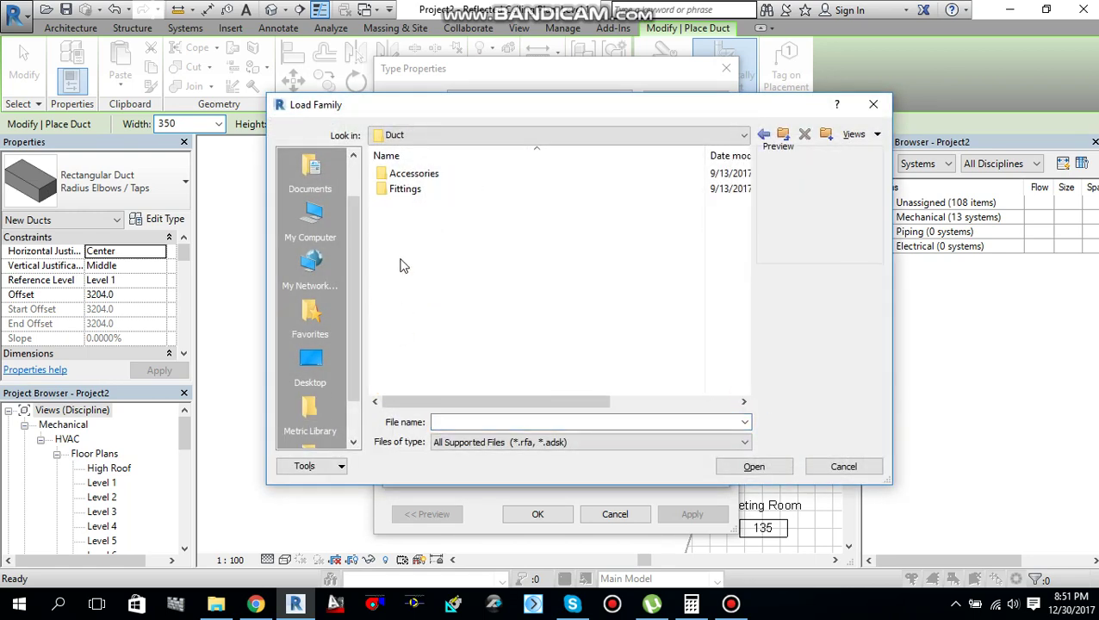
double_click(412, 191)
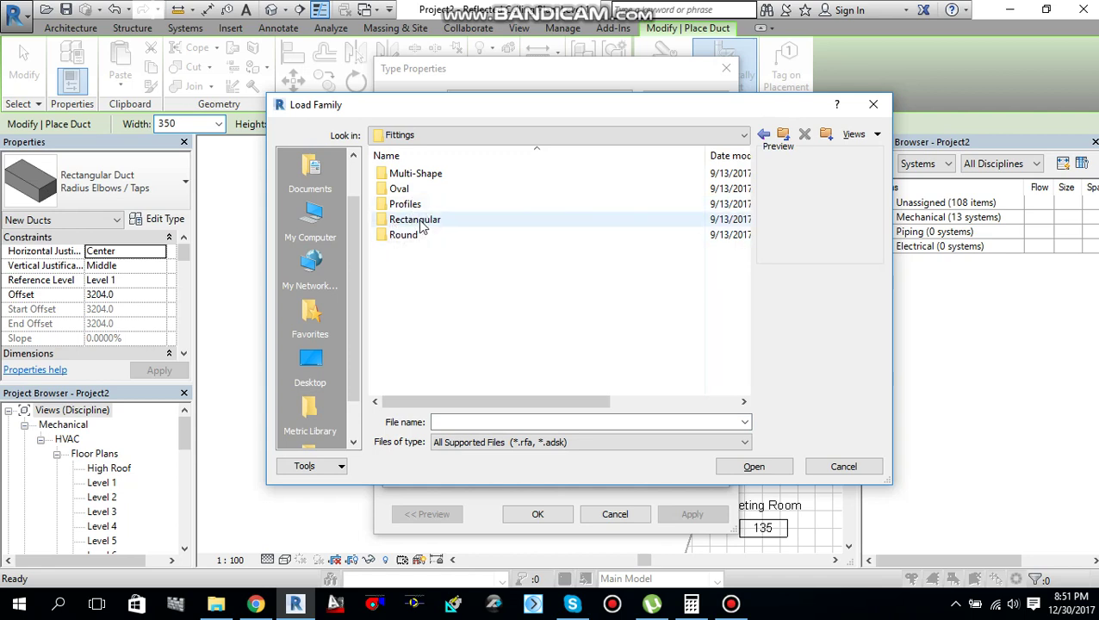
double_click(420, 222)
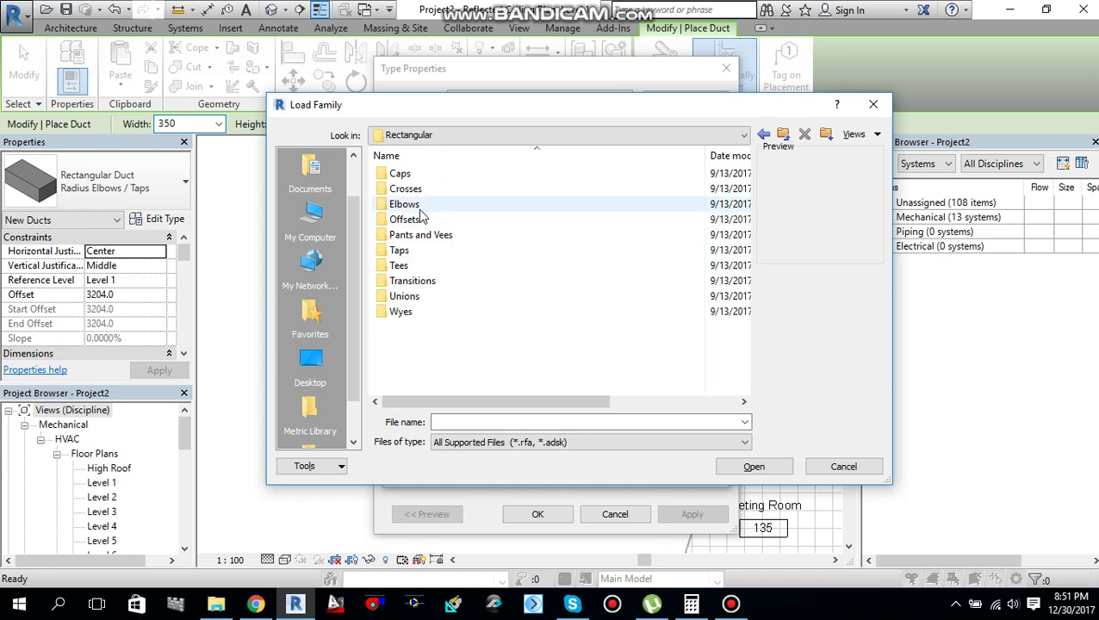
double_click(425, 283)
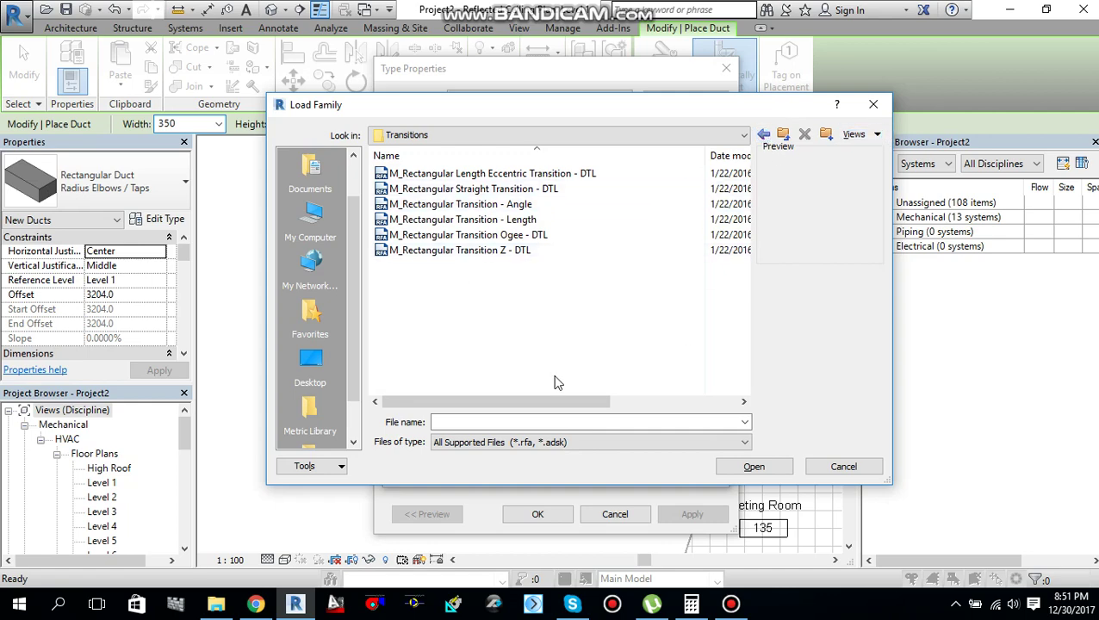
click(874, 104)
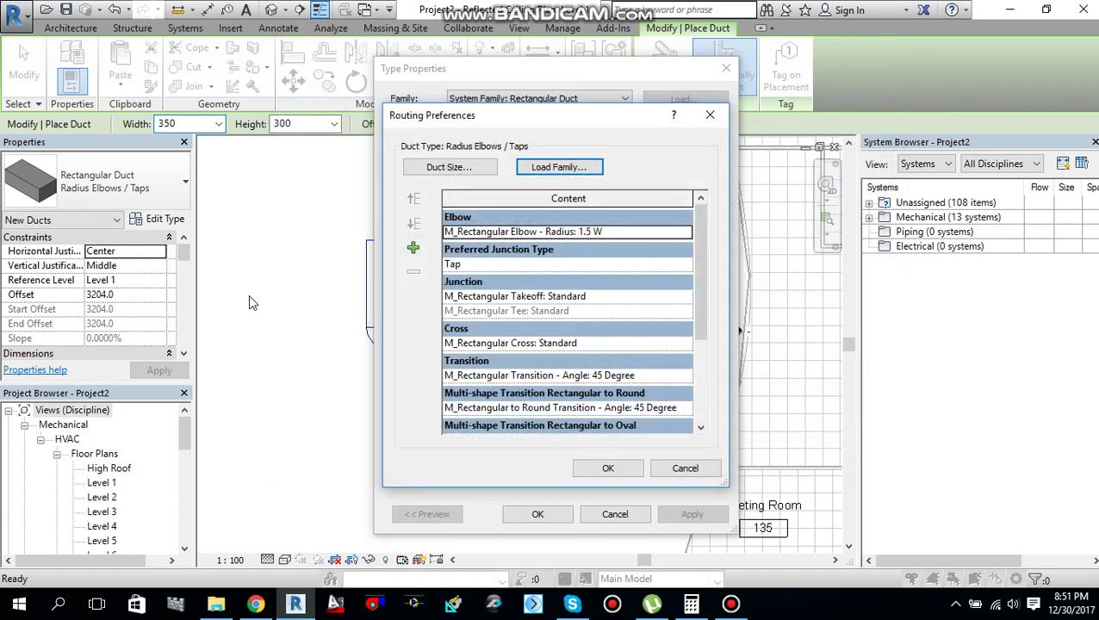
Step: Set the routing preference elbow to Mitered - Splitter Vanes: 1
click(668, 232)
click(684, 233)
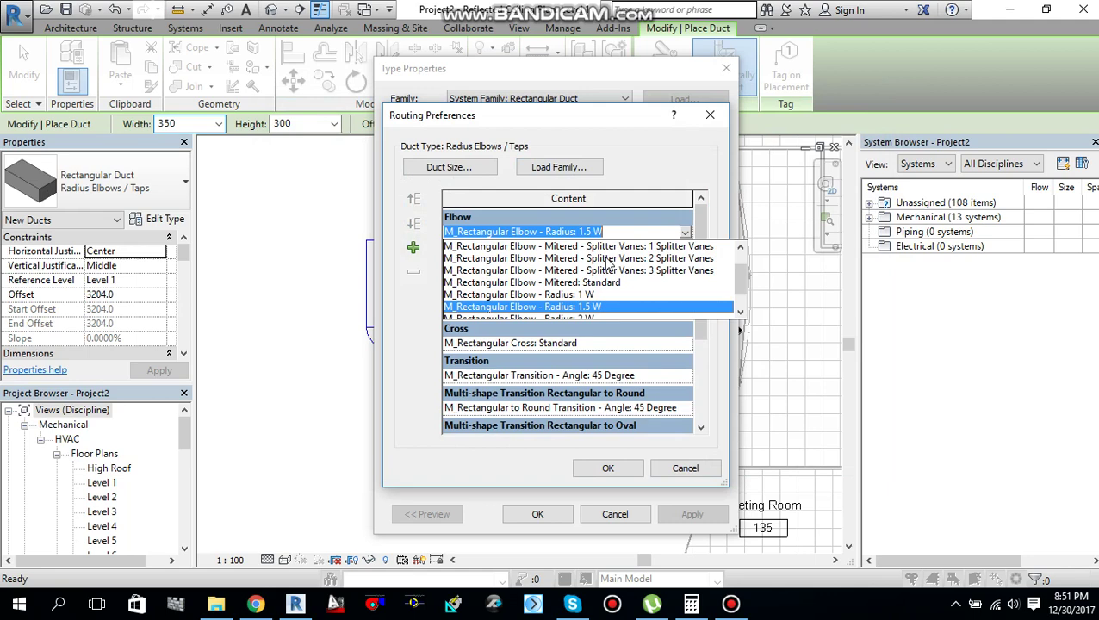
scroll(608, 262, up, 1)
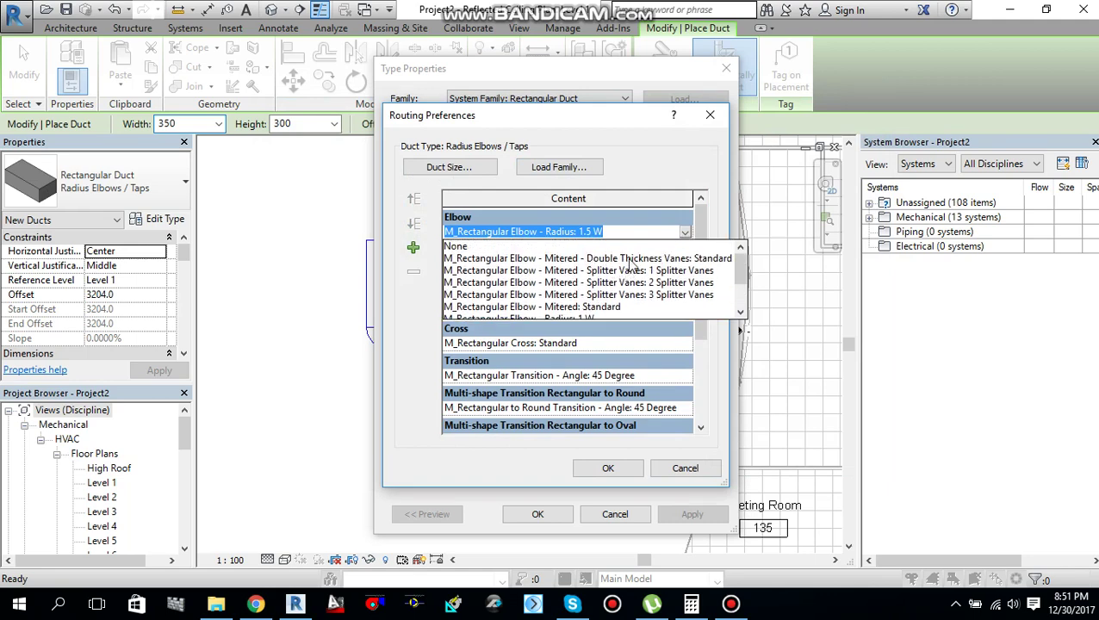
scroll(620, 290, down, 2)
scroll(620, 290, up, 2)
click(651, 272)
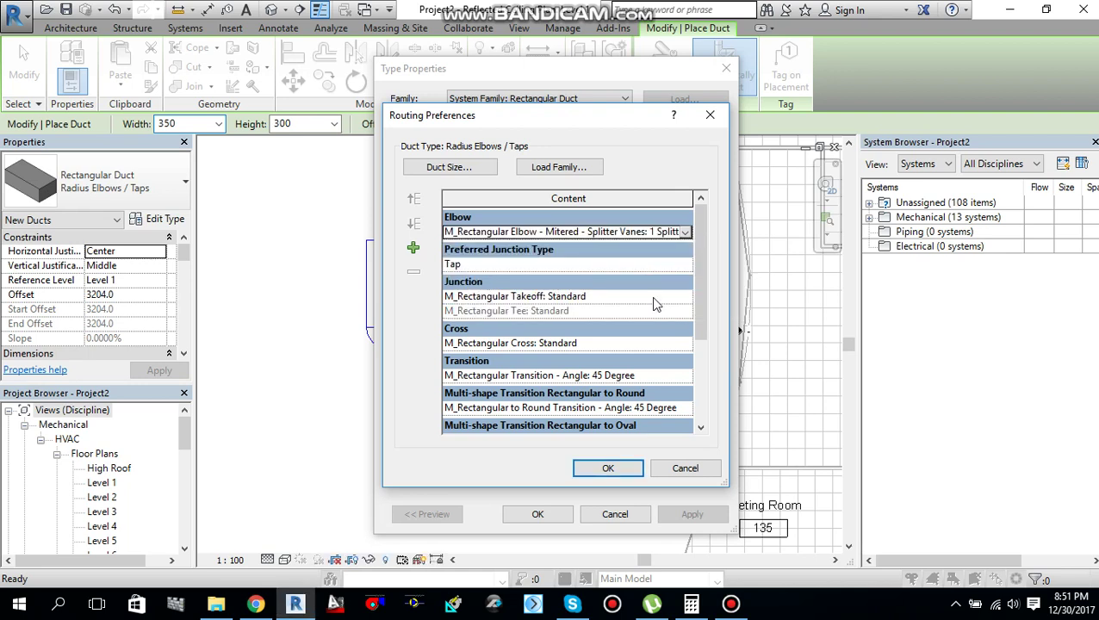
Step: Keep Tap as preferred junction, replacing Takeoff with Tap - Beveled and the tee with Wye - Curved
click(683, 265)
click(686, 265)
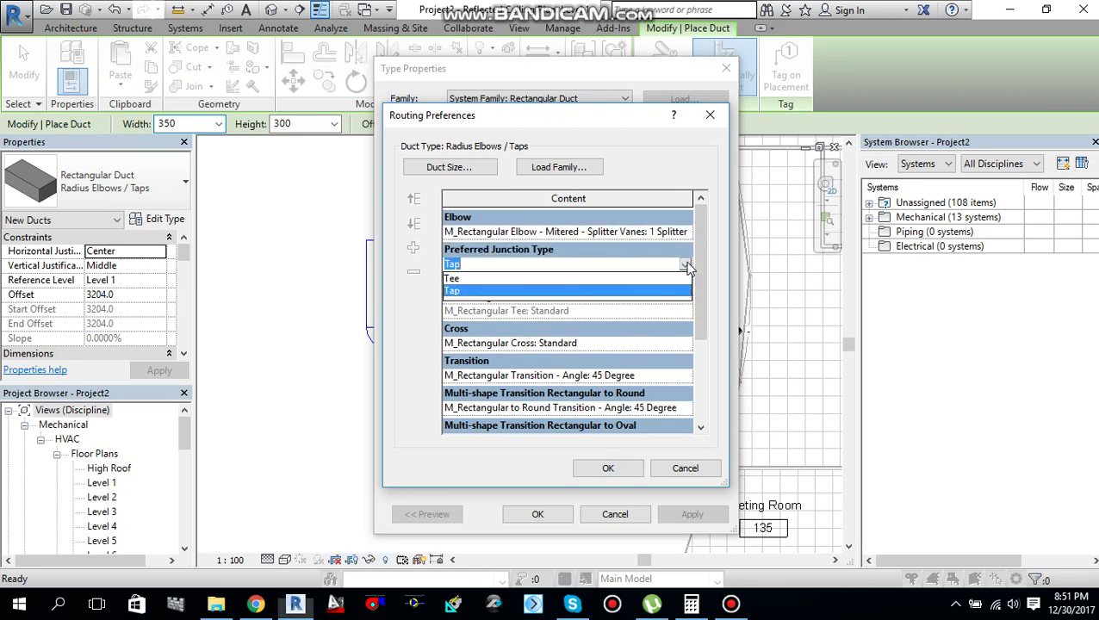
click(654, 278)
click(685, 298)
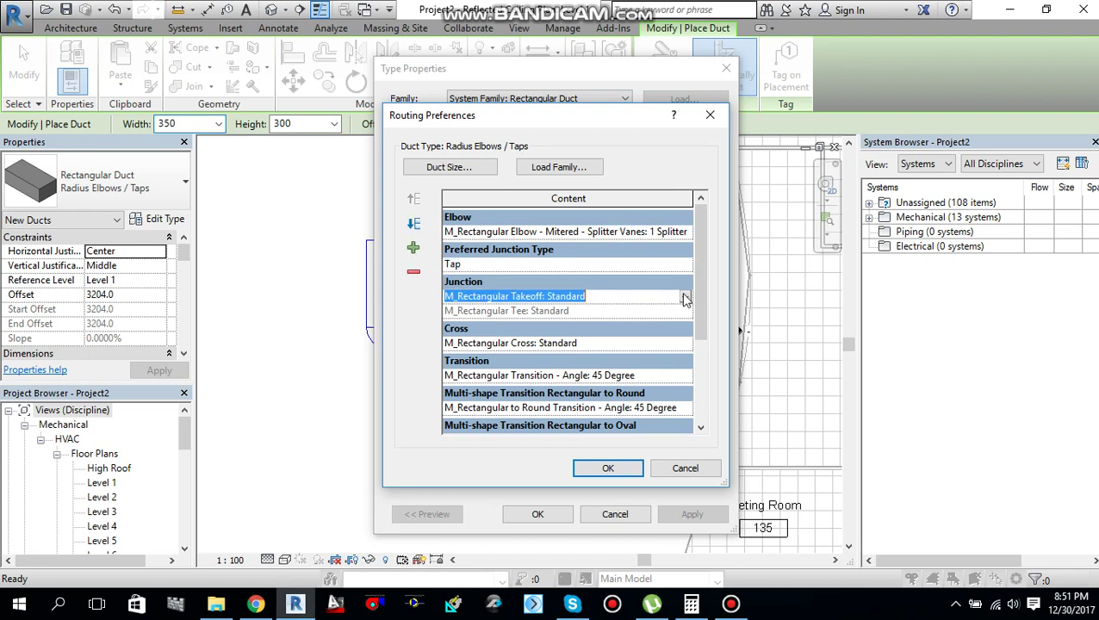
click(685, 297)
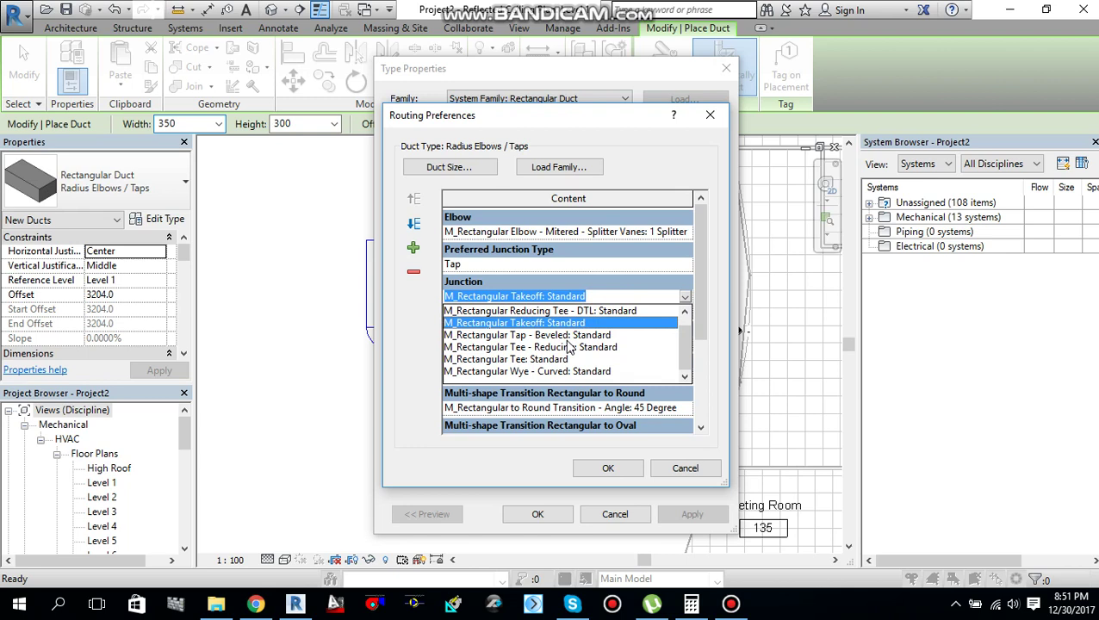
click(568, 336)
click(663, 313)
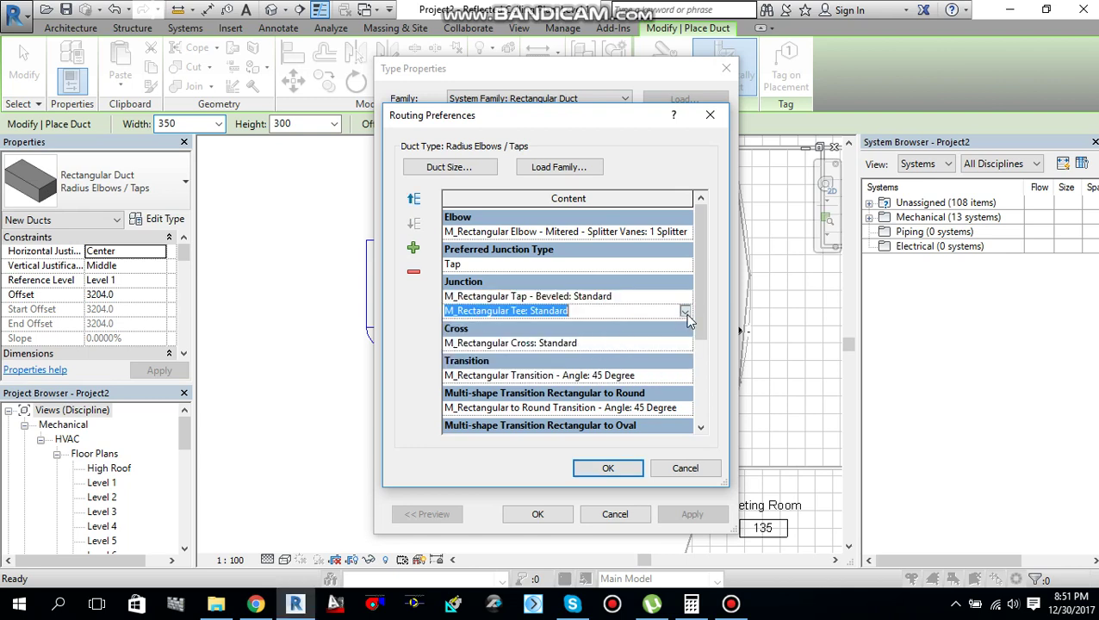
click(685, 312)
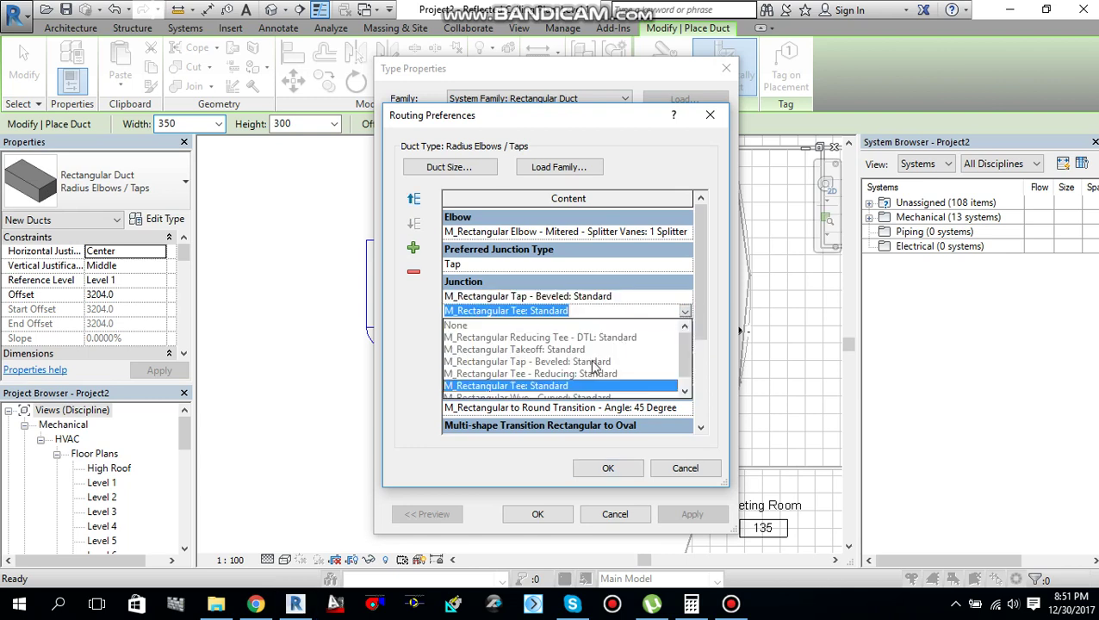
scroll(598, 369, down, 1)
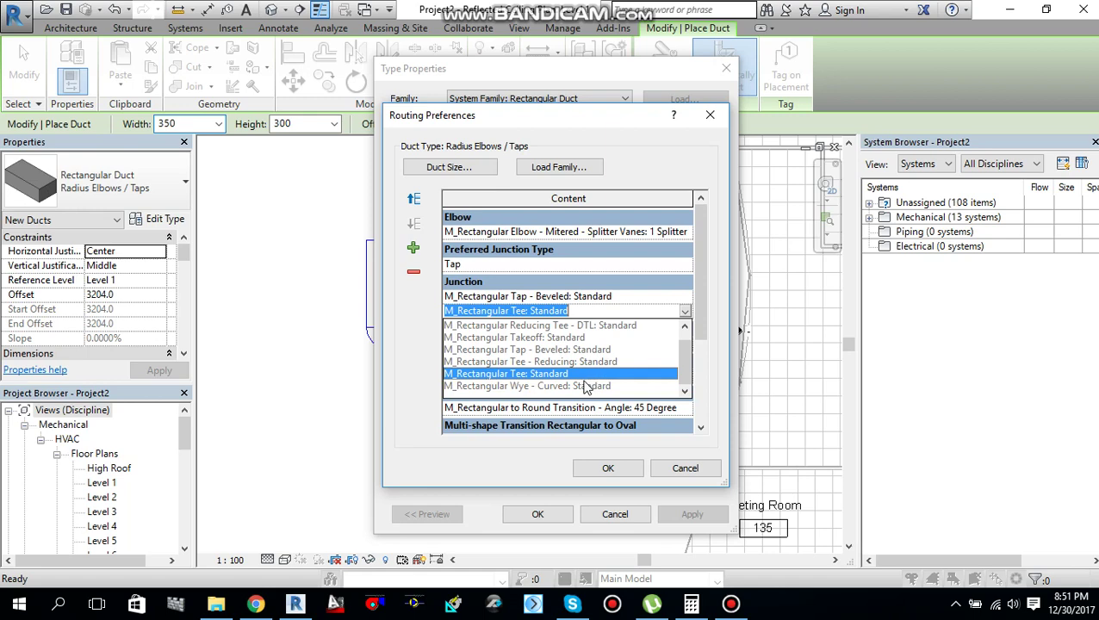
click(587, 385)
Step: Confirm the routing preferences and apply the Radius Elbows / Taps type changes
scroll(654, 344, down, 2)
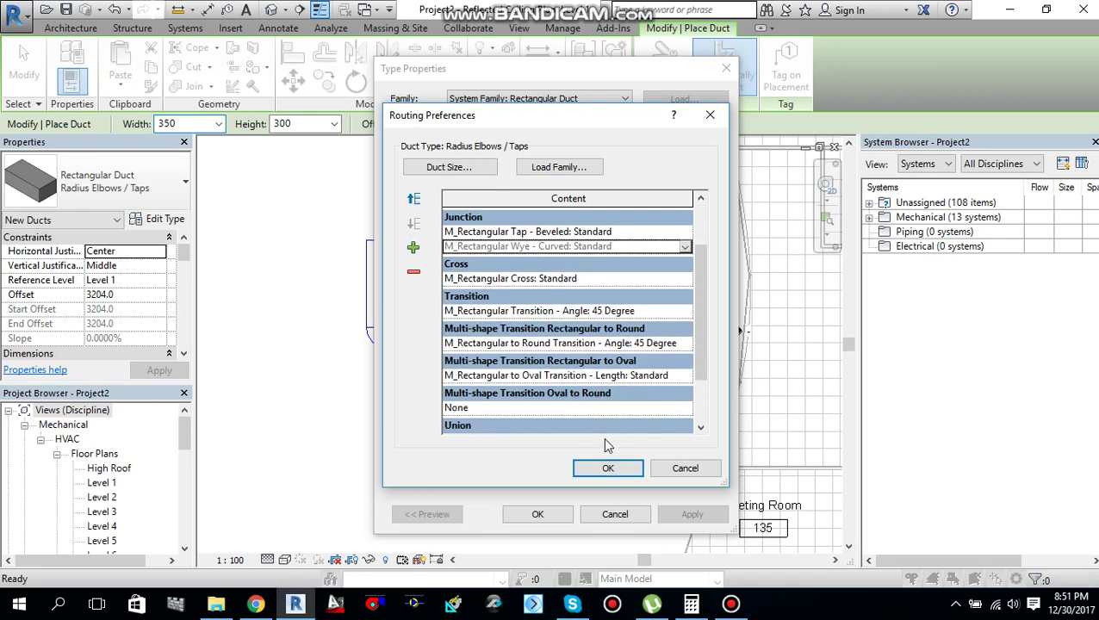
scroll(627, 399, down, 1)
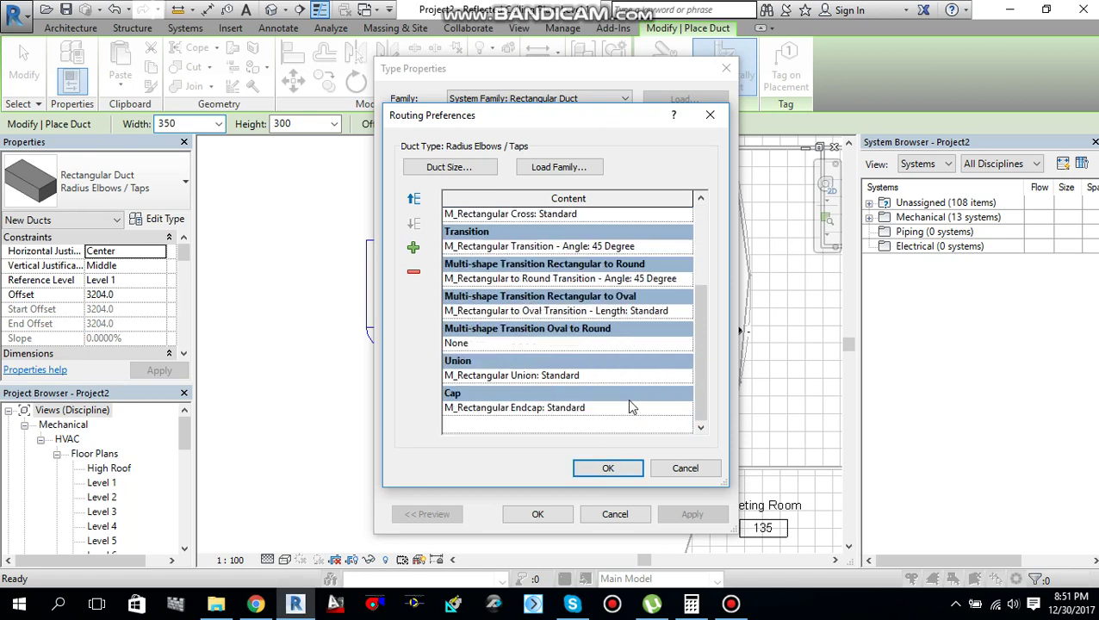
click(608, 470)
click(534, 511)
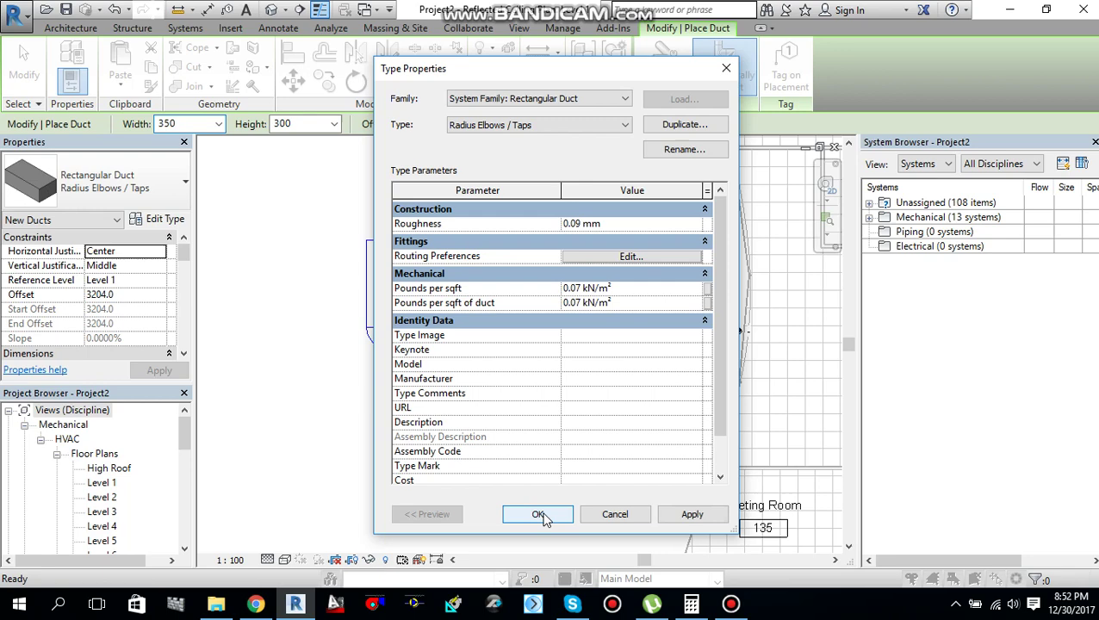
click(693, 517)
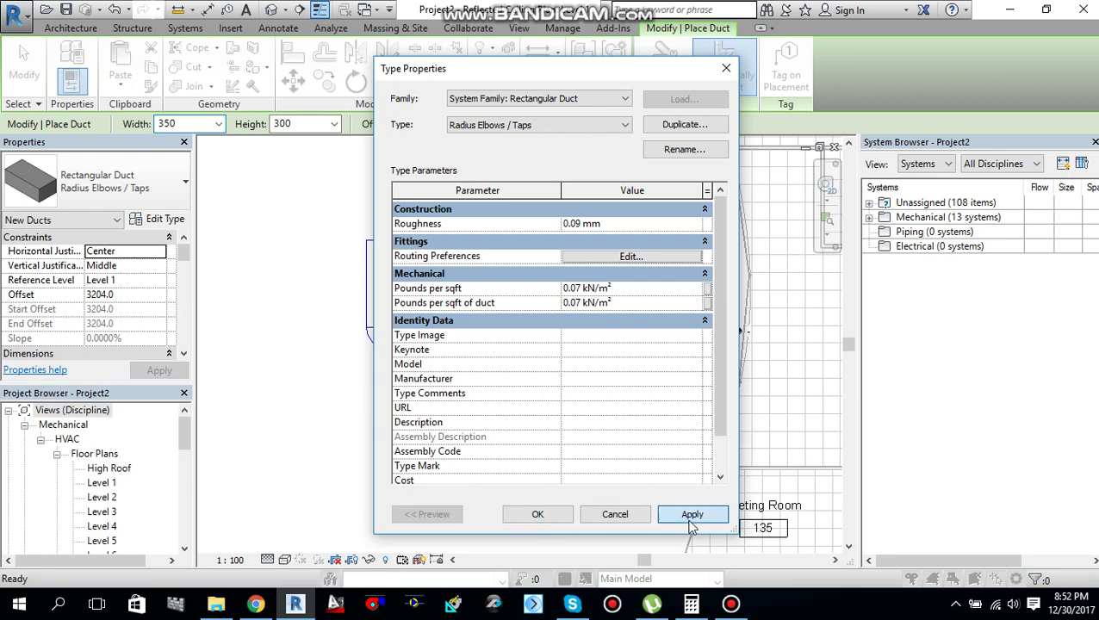
click(549, 517)
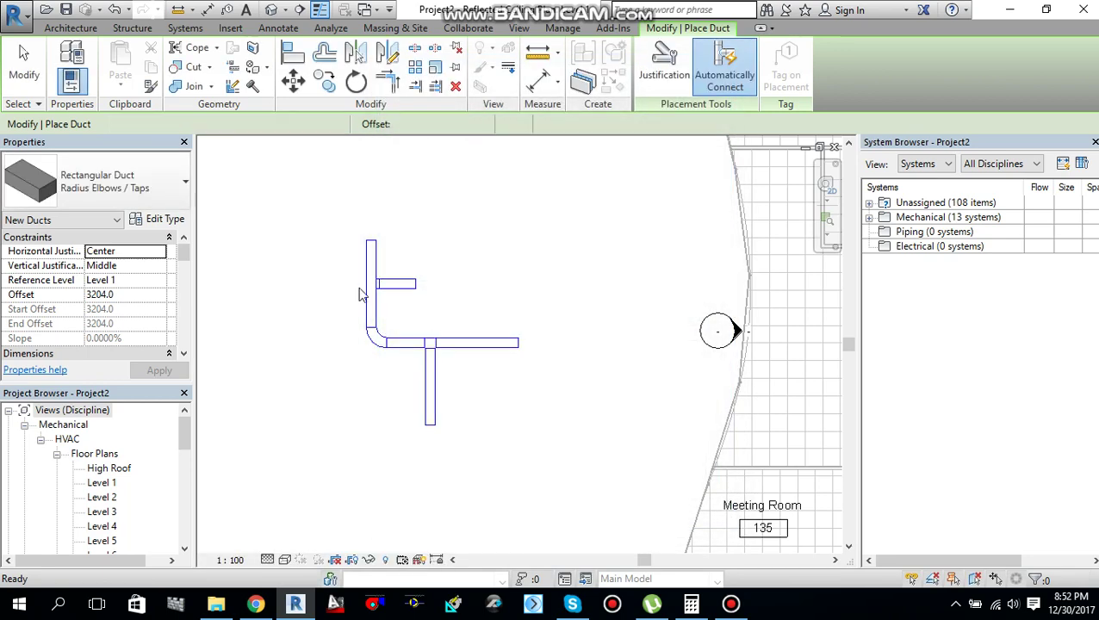
Step: Draw the second duct run across above the existing ducts, then down, then right
scroll(414, 205, down, 2)
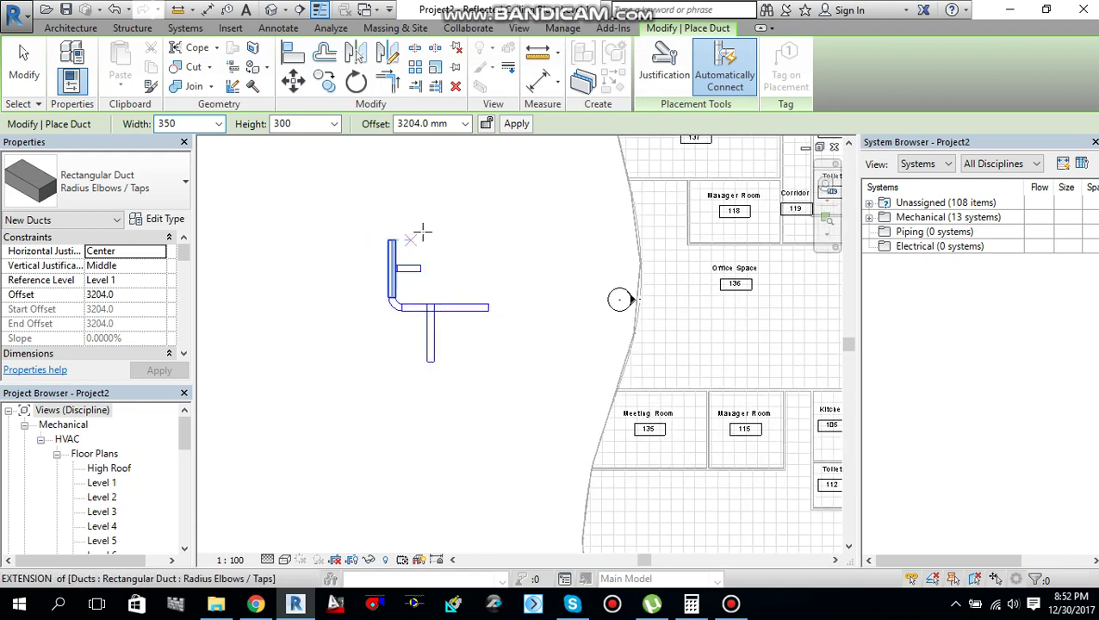
scroll(428, 228, up, 1)
scroll(428, 227, up, 1)
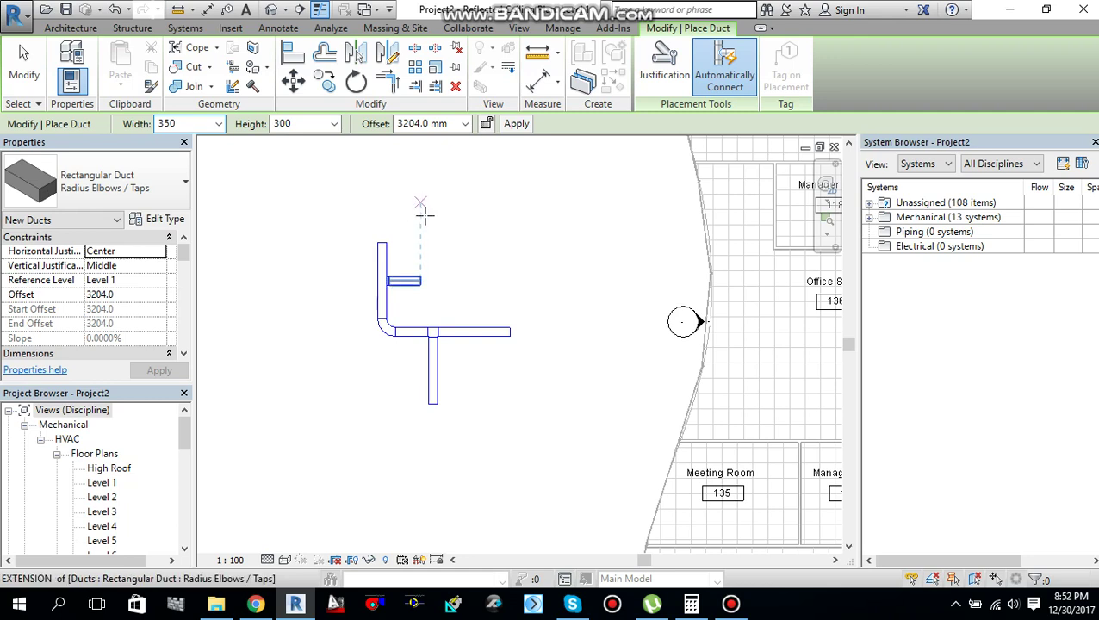
click(411, 203)
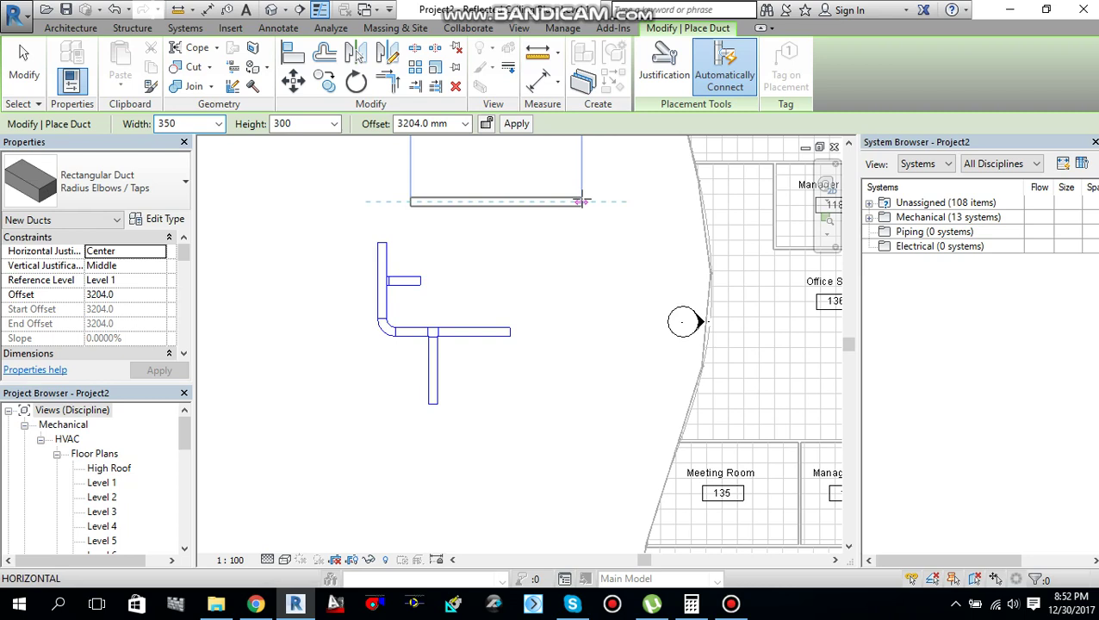
click(582, 201)
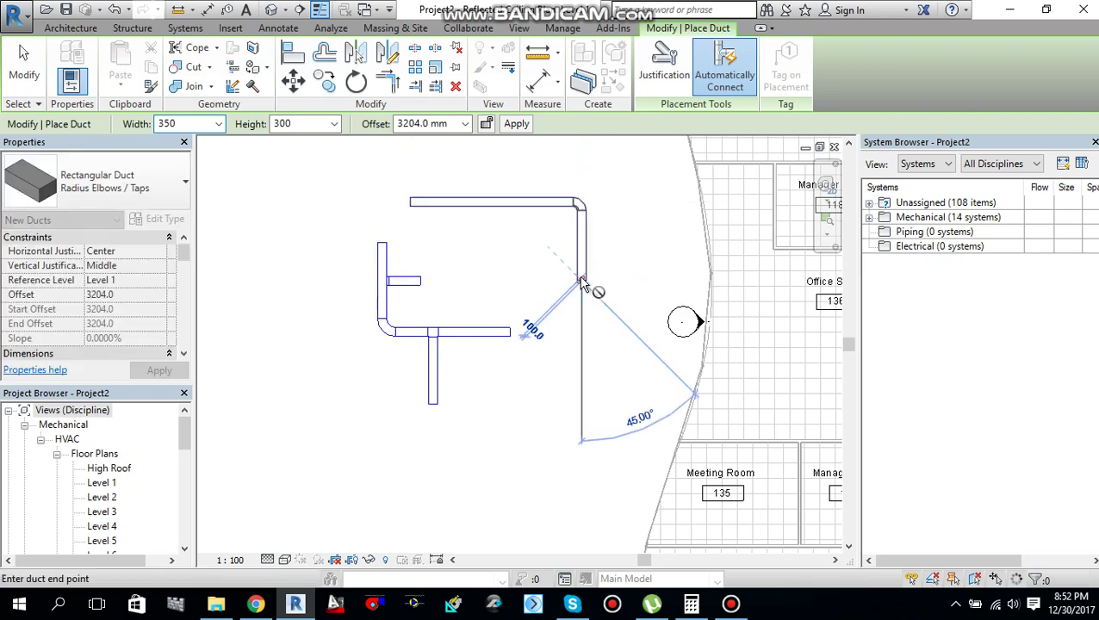
click(580, 276)
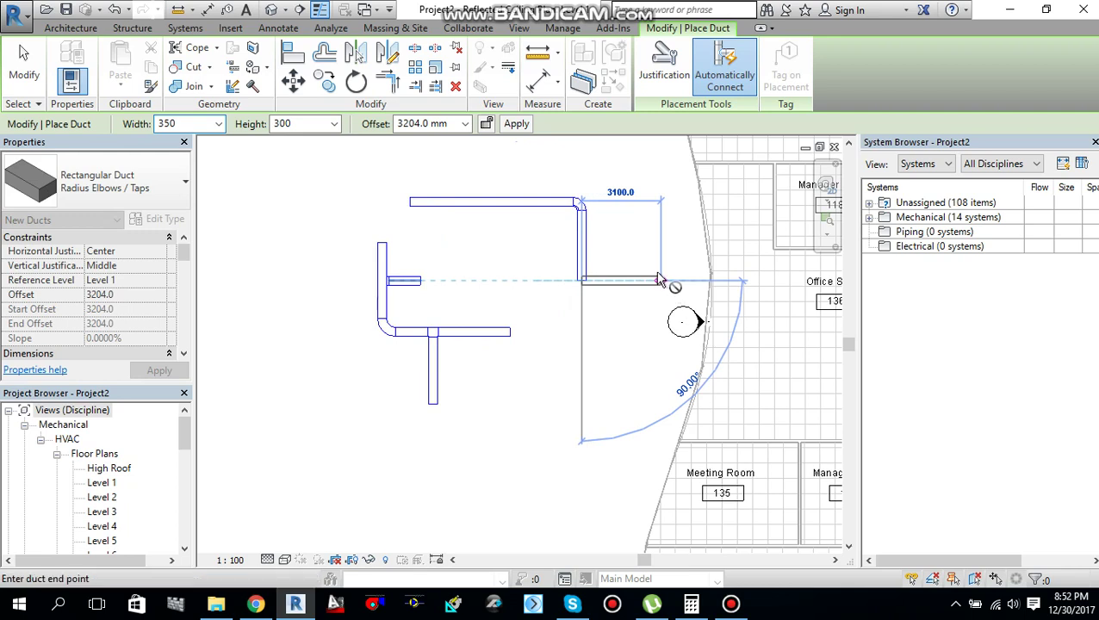
click(661, 281)
key(Escape)
Step: Add a short branch duct dropping down from the run's top segment
click(511, 199)
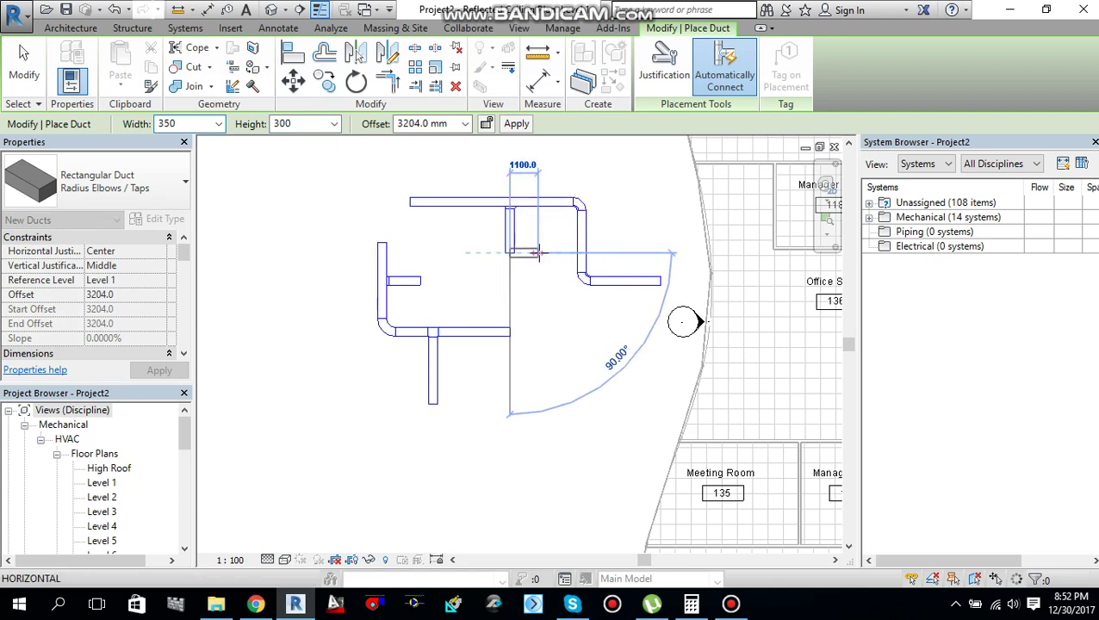
key(Escape)
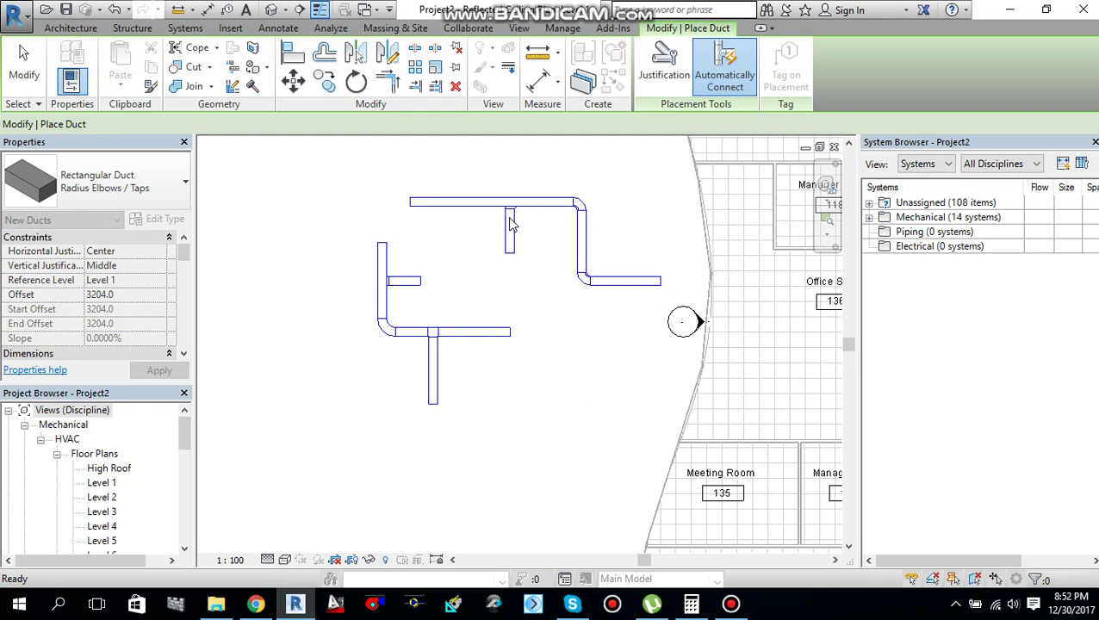
key(Escape)
scroll(506, 208, up, 4)
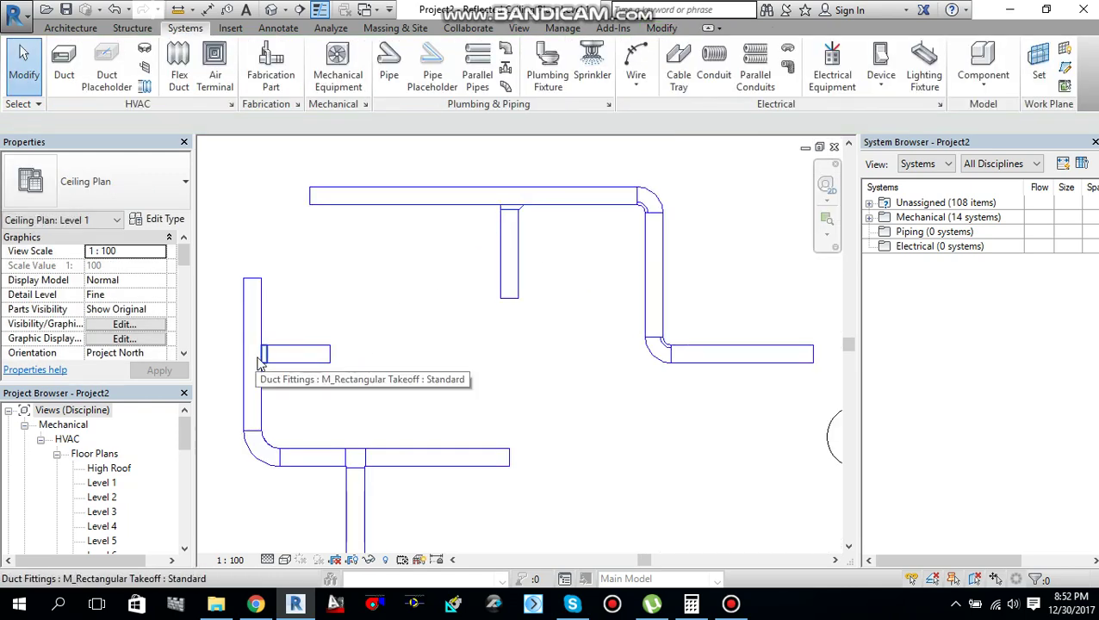
scroll(262, 362, up, 2)
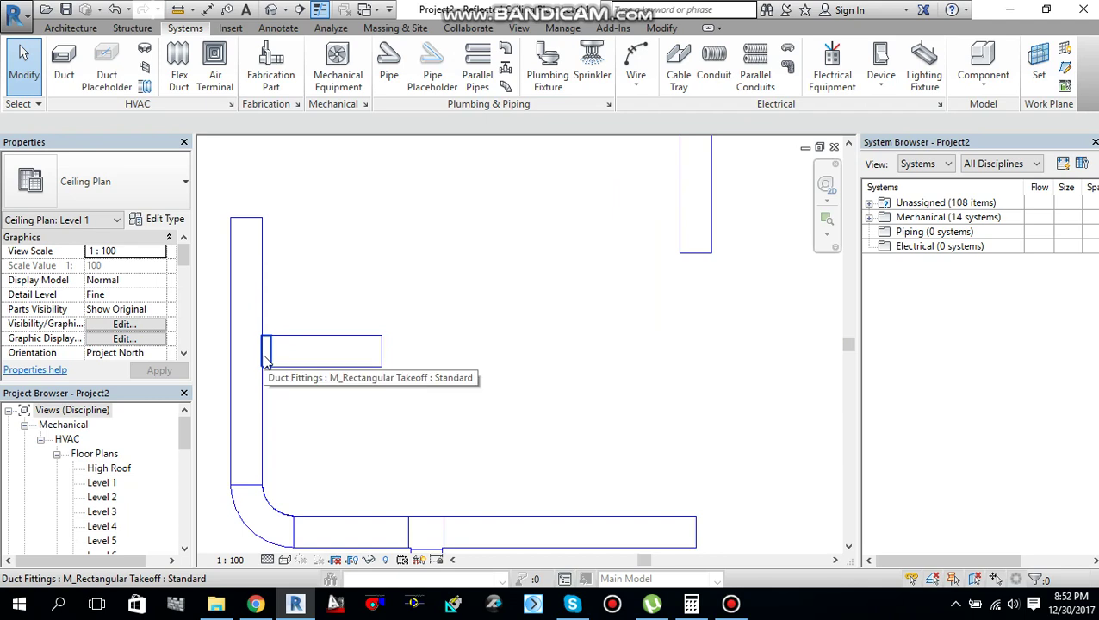
scroll(504, 258, down, 1)
middle_drag(509, 245, 602, 256)
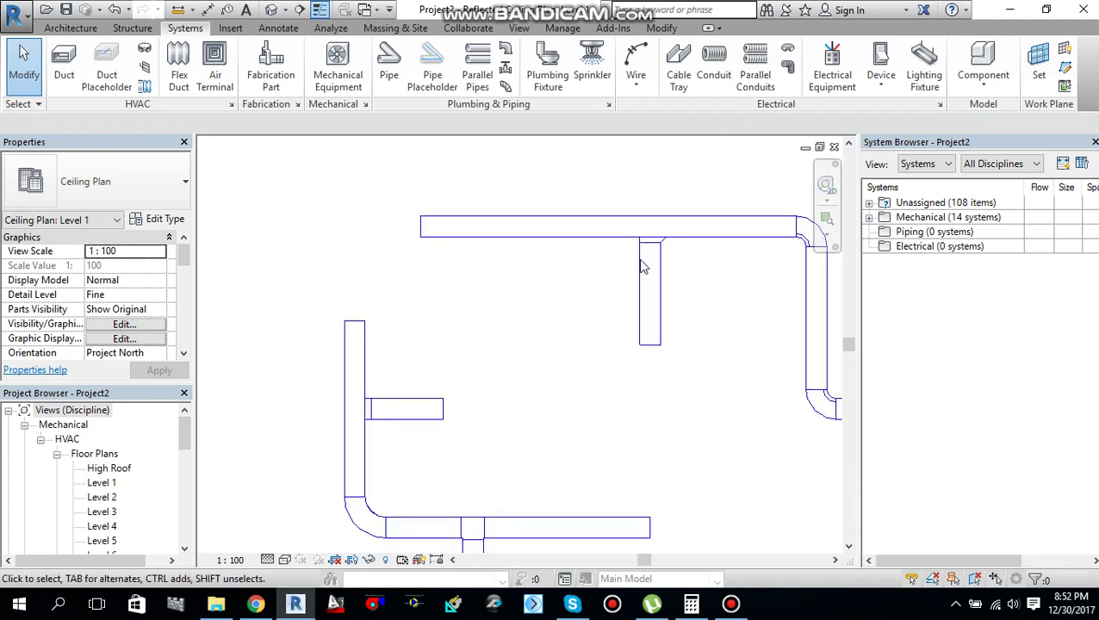
scroll(659, 245, up, 3)
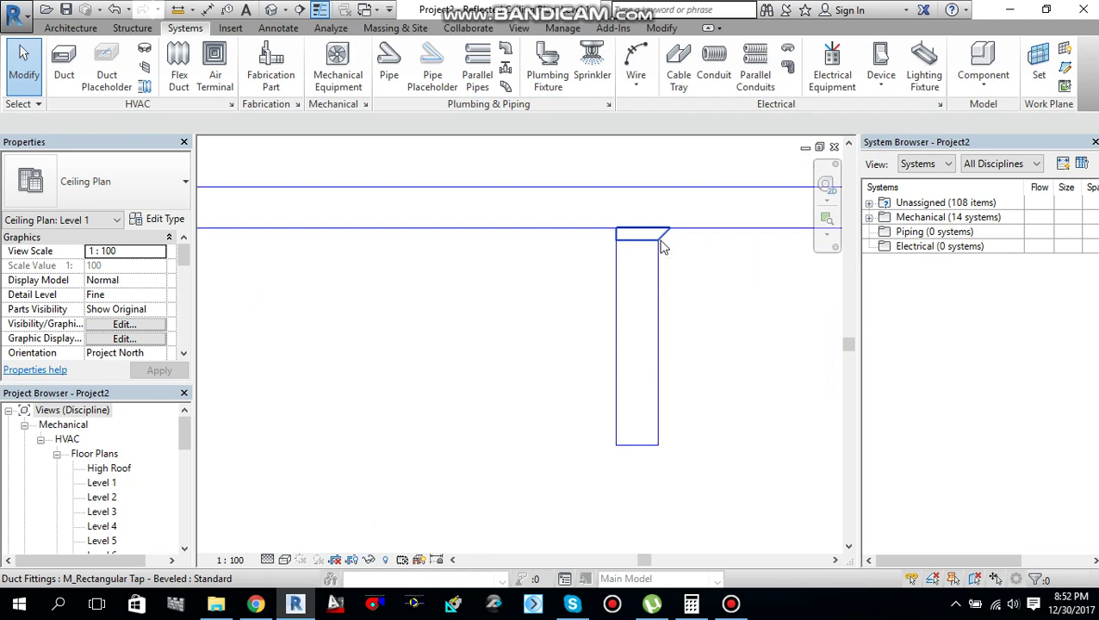
scroll(662, 247, down, 2)
scroll(655, 336, down, 2)
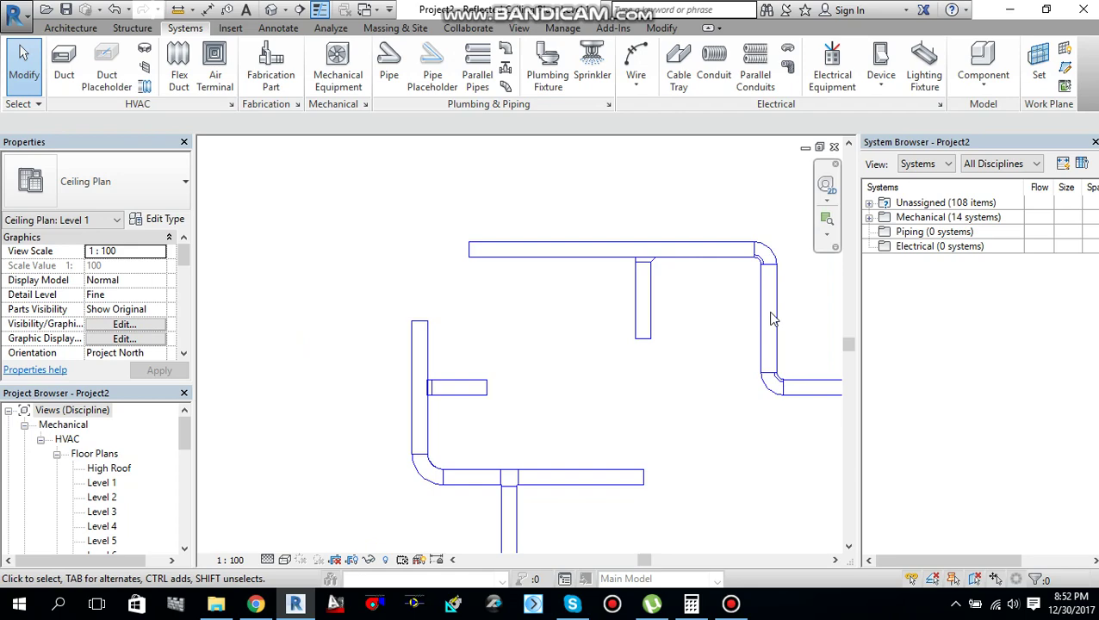
middle_drag(773, 316, 706, 317)
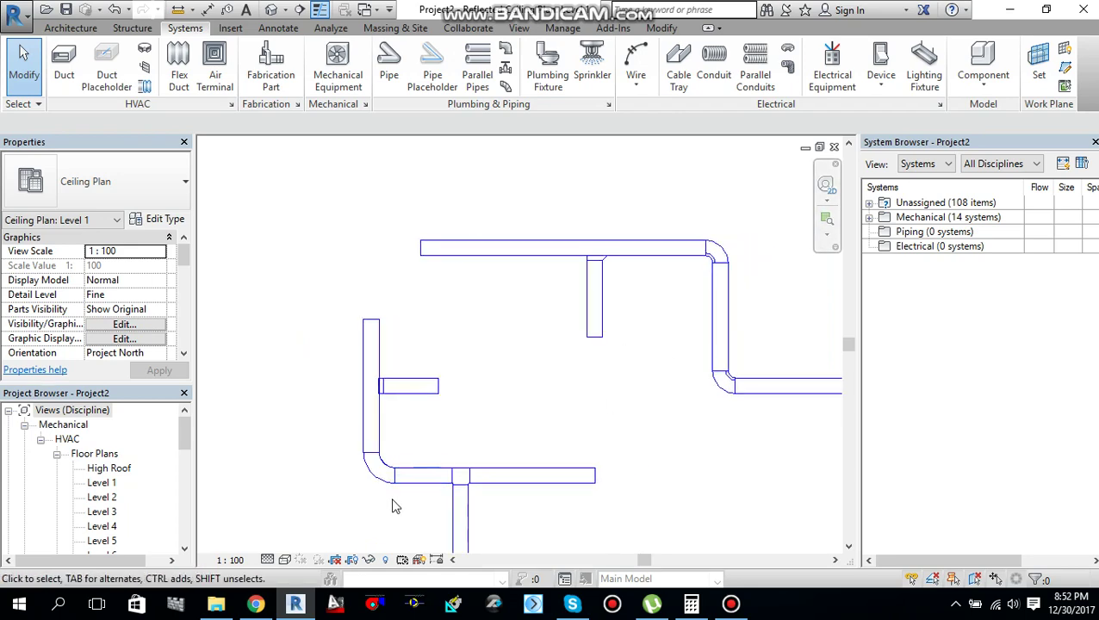
scroll(382, 493, up, 3)
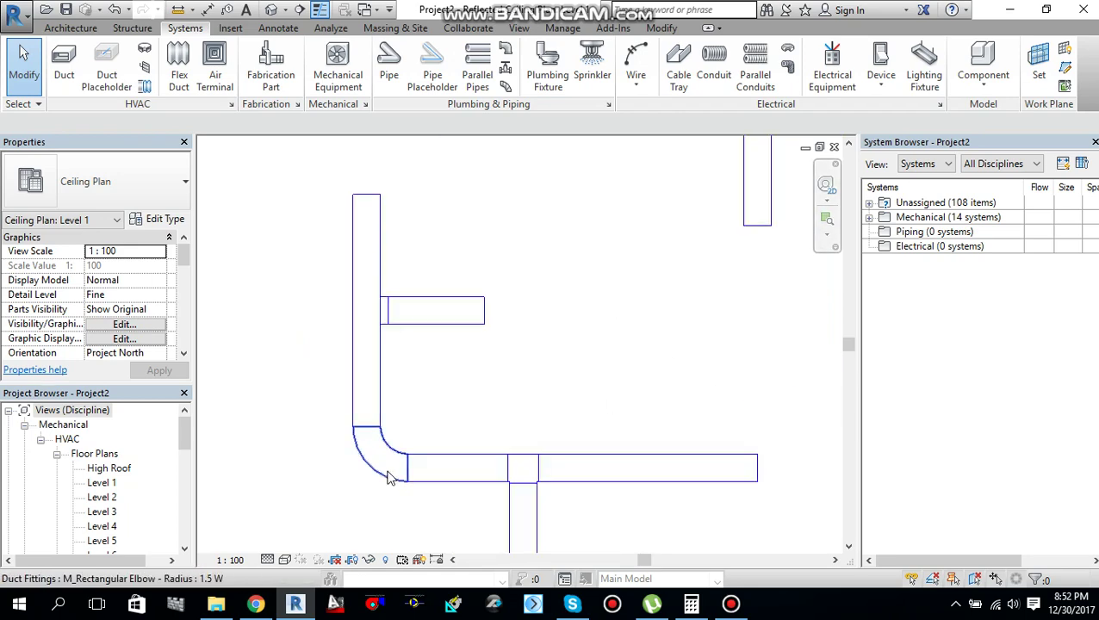
Step: Select the second duct run's upper corner elbow
click(379, 452)
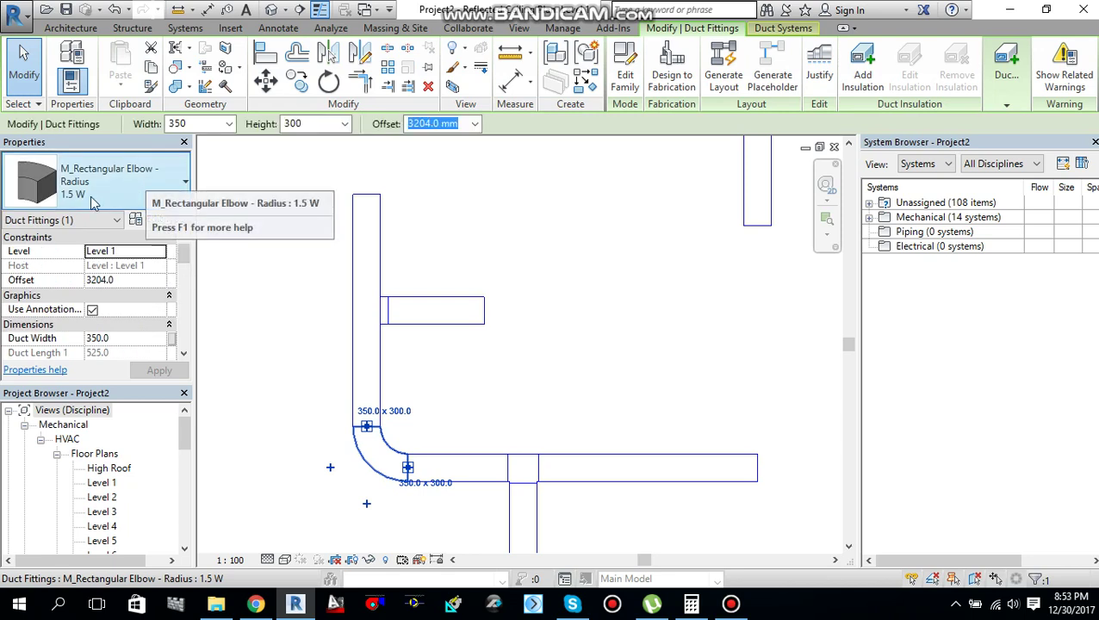
scroll(684, 238, down, 2)
middle_drag(685, 238, 523, 350)
scroll(715, 240, up, 1)
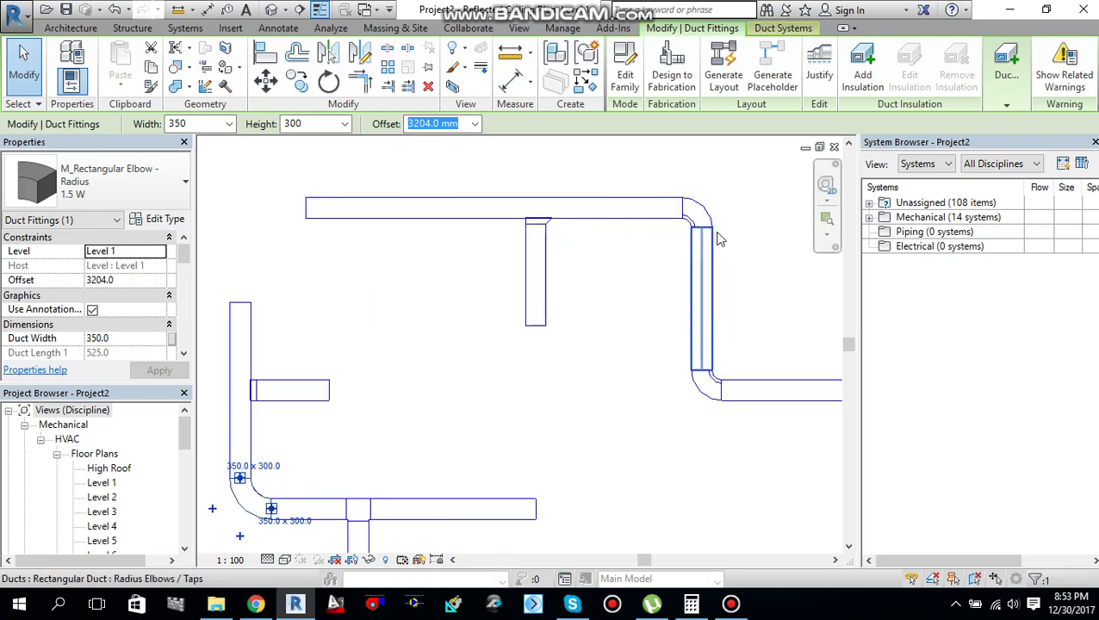
click(700, 214)
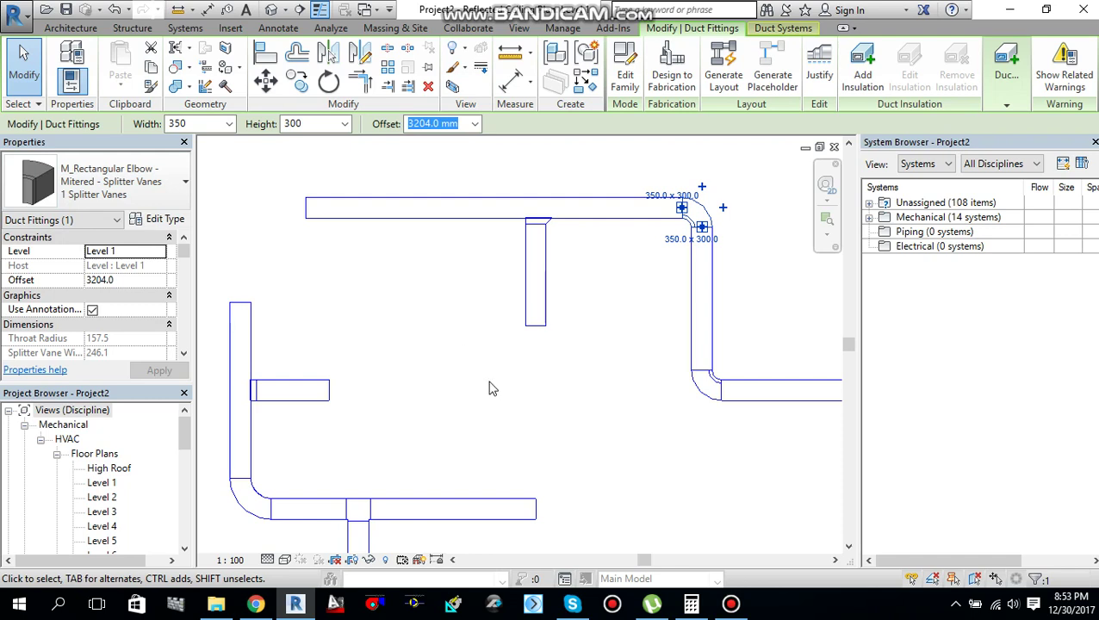
scroll(568, 360, down, 1)
middle_drag(588, 368, 532, 379)
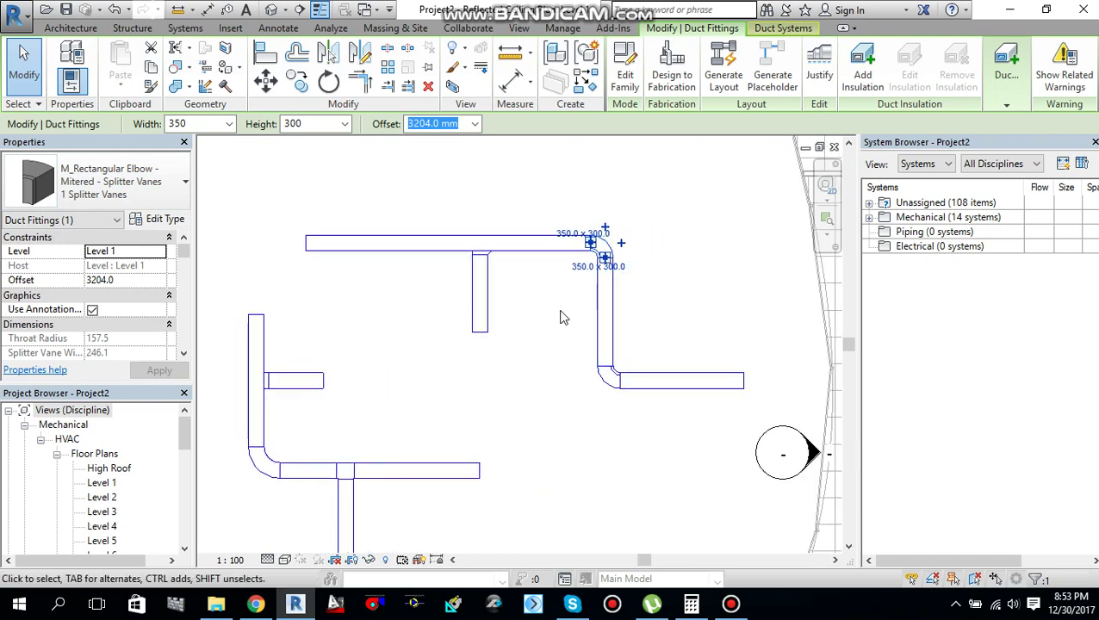
scroll(622, 252, up, 2)
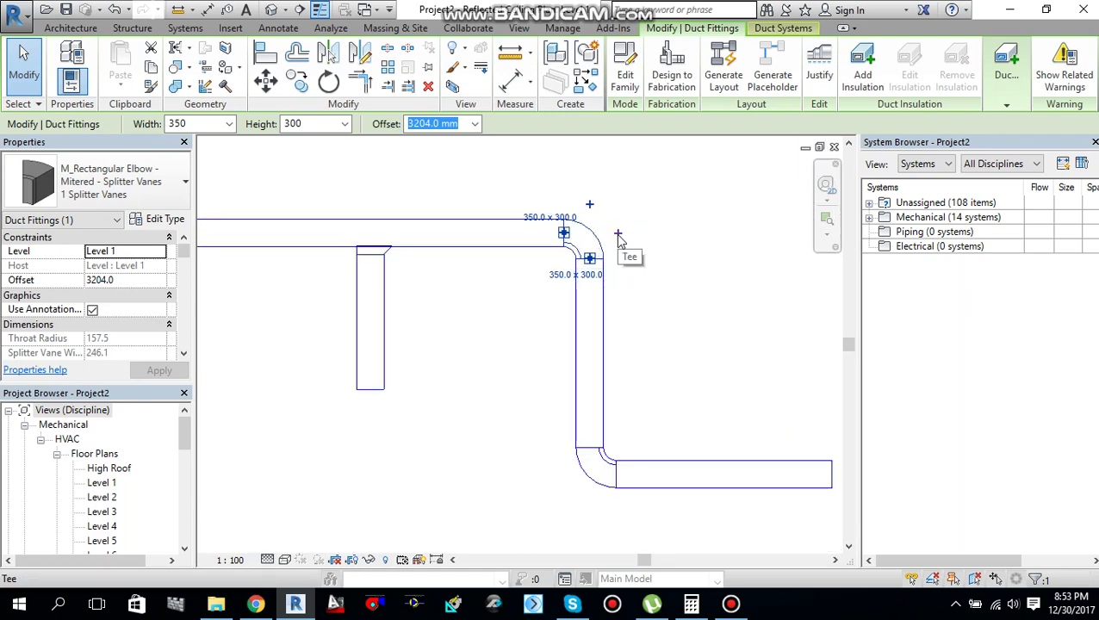
Step: Turn the upper corner elbow into a curved wye fitting with an open right leg
click(618, 235)
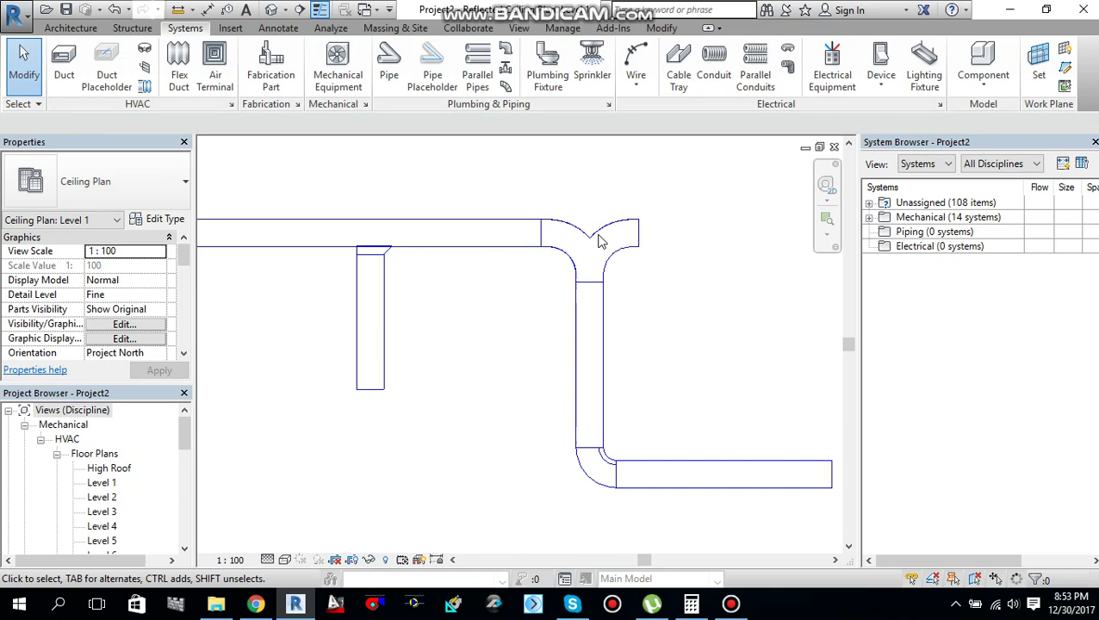
scroll(510, 373, down, 2)
middle_drag(510, 373, 625, 289)
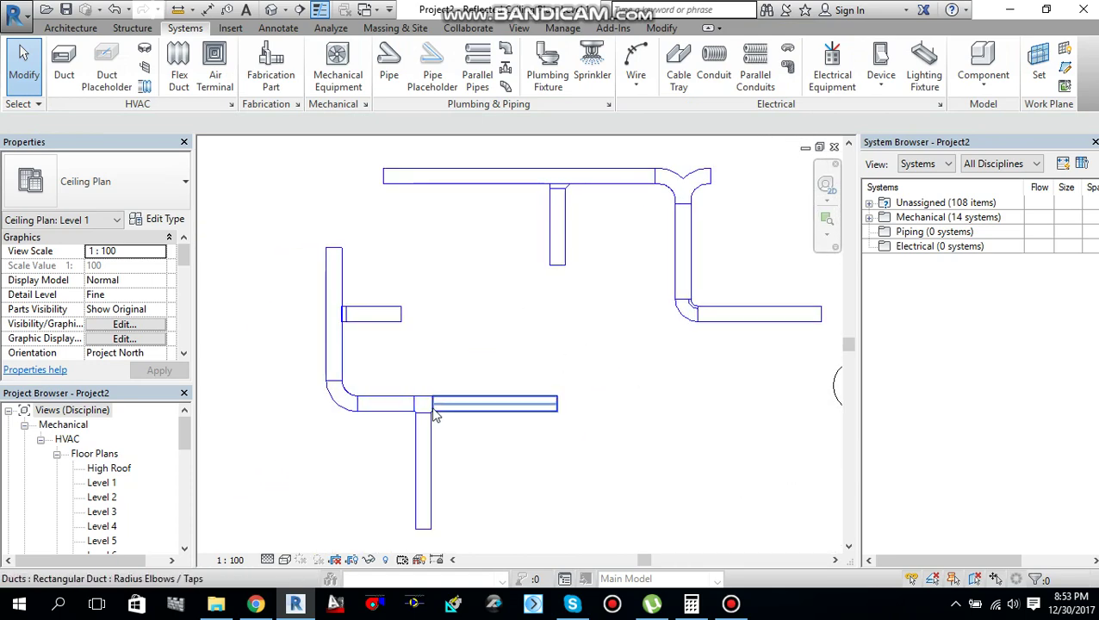
middle_drag(702, 198, 672, 245)
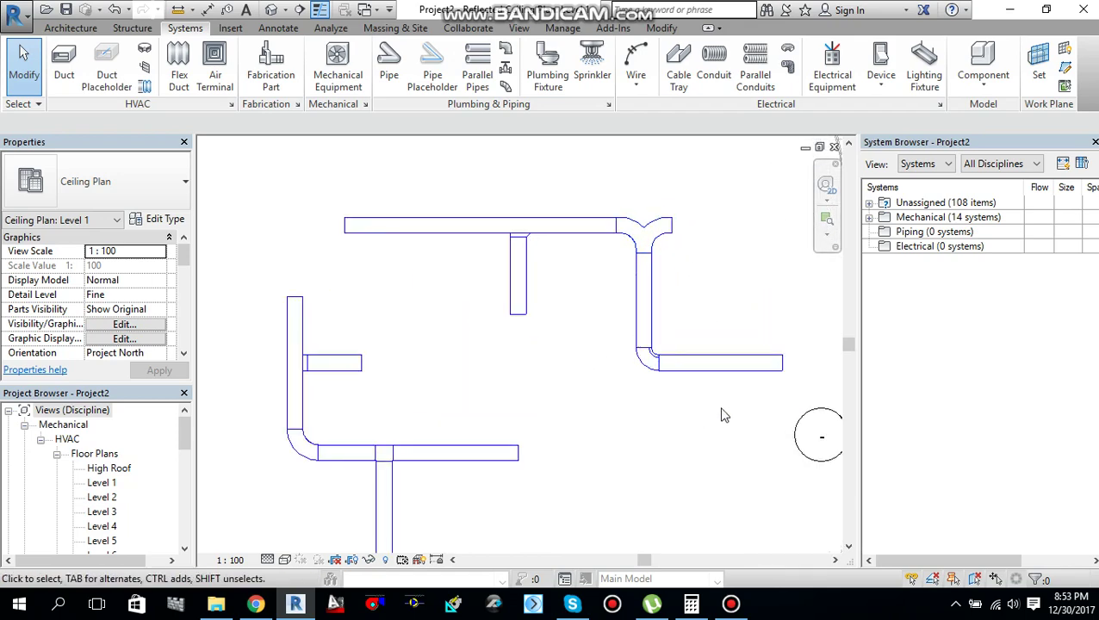
click(731, 604)
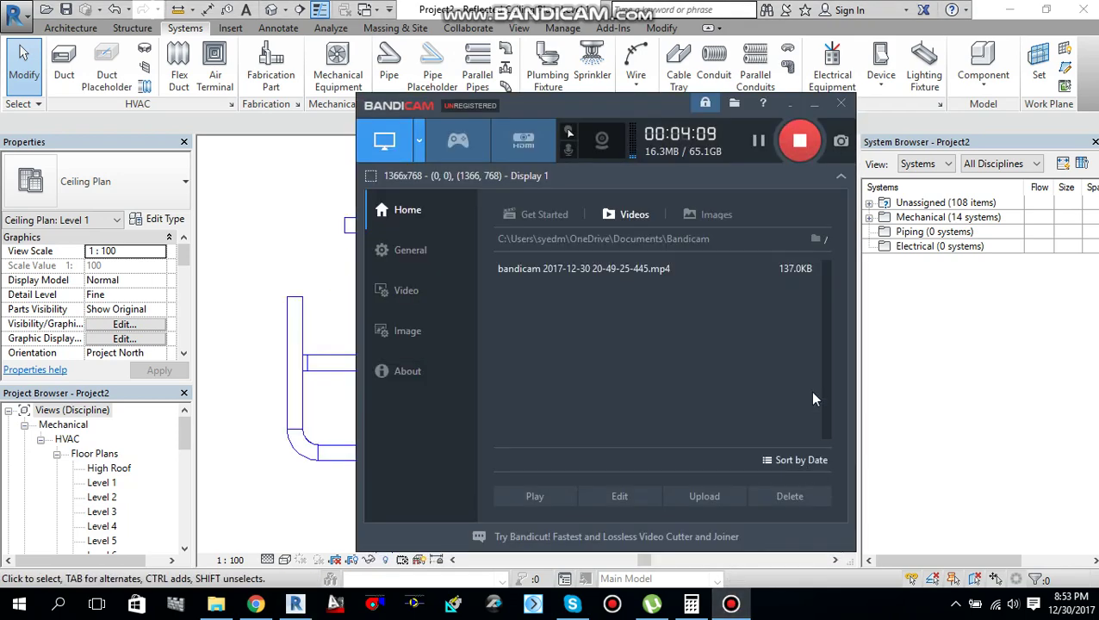
click(815, 107)
scroll(551, 287, down, 3)
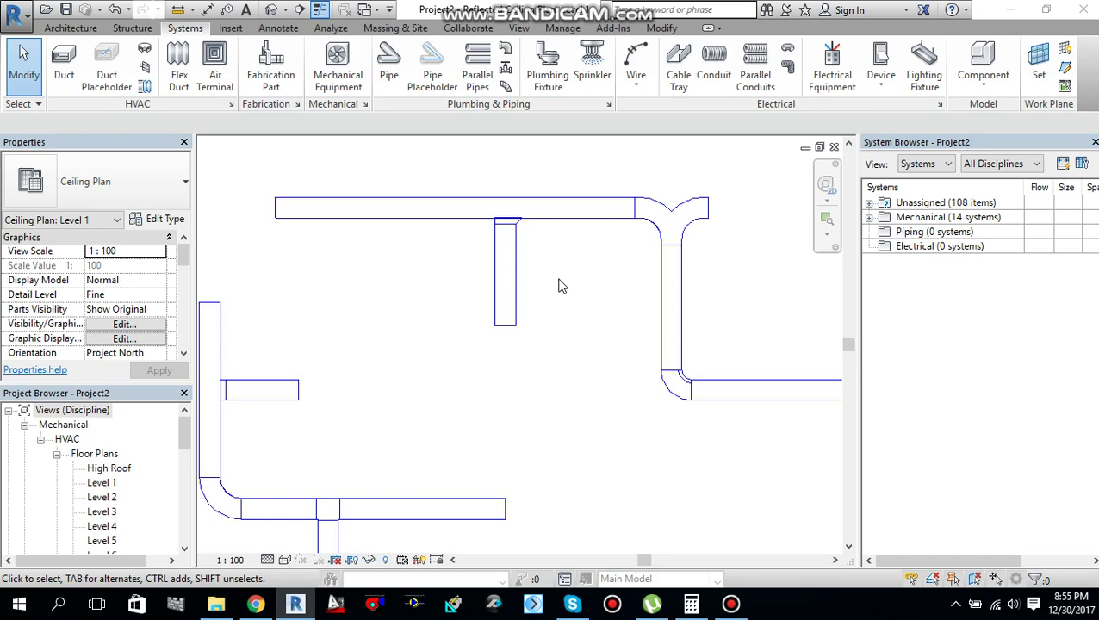
middle_drag(560, 285, 528, 239)
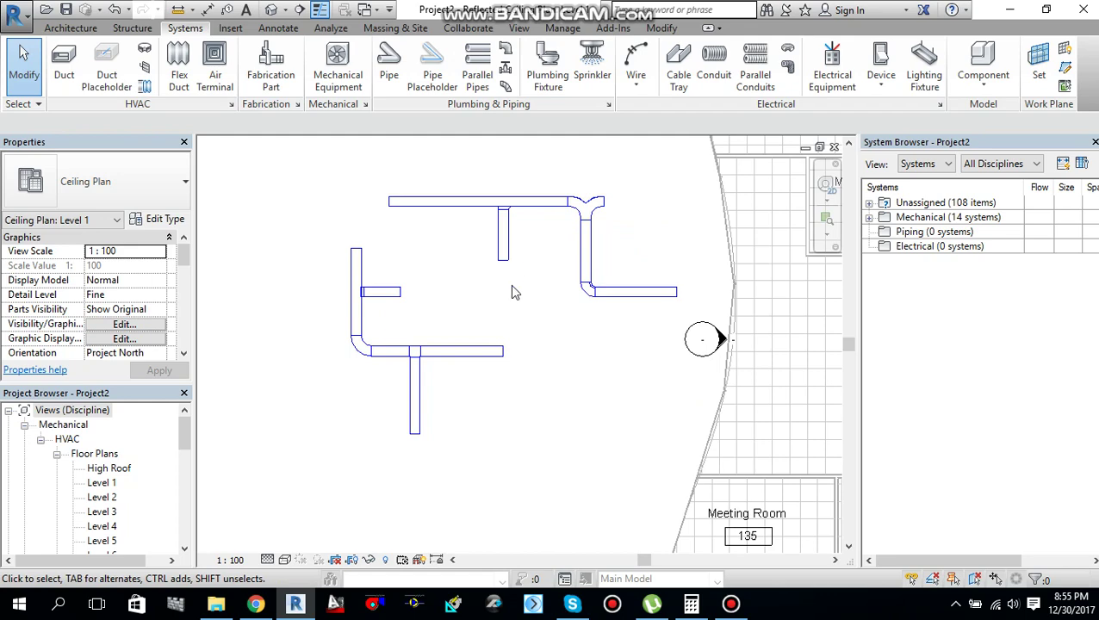
Step: Draw a short duct to the right from the curved wye's open leg, then exit duct placement
scroll(603, 209, up, 2)
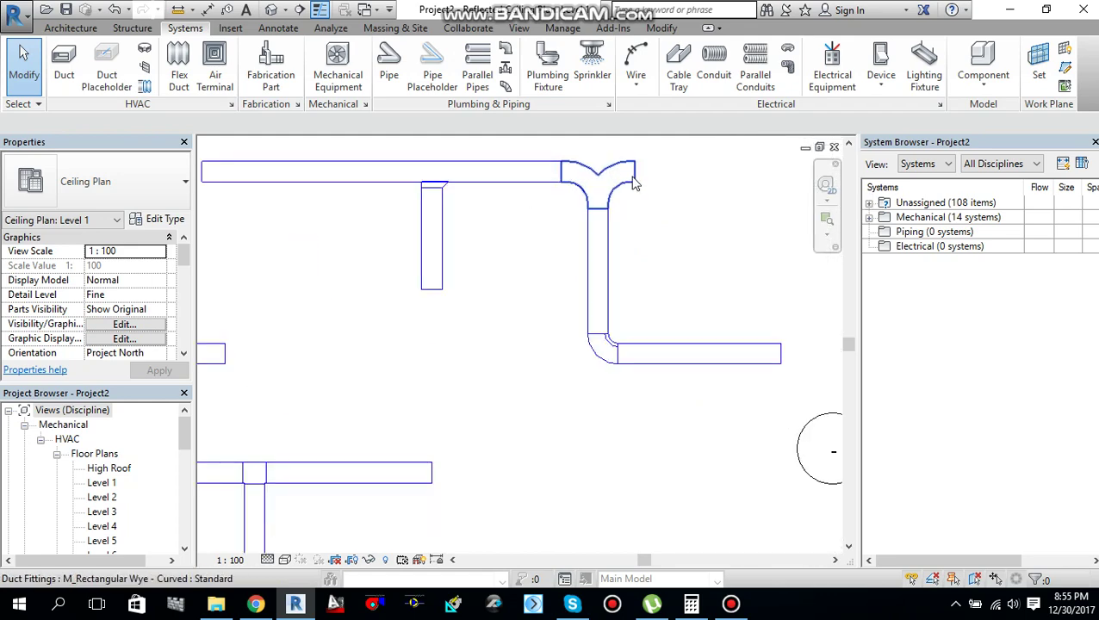
click(639, 180)
right_click(633, 152)
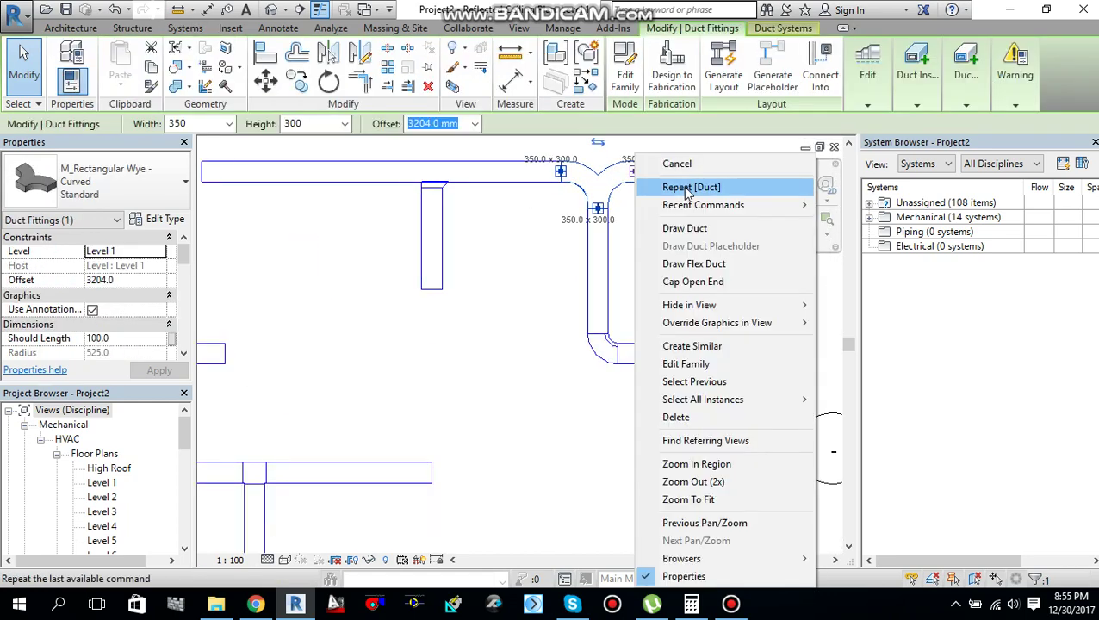
click(737, 167)
key(d)
key(t)
click(734, 170)
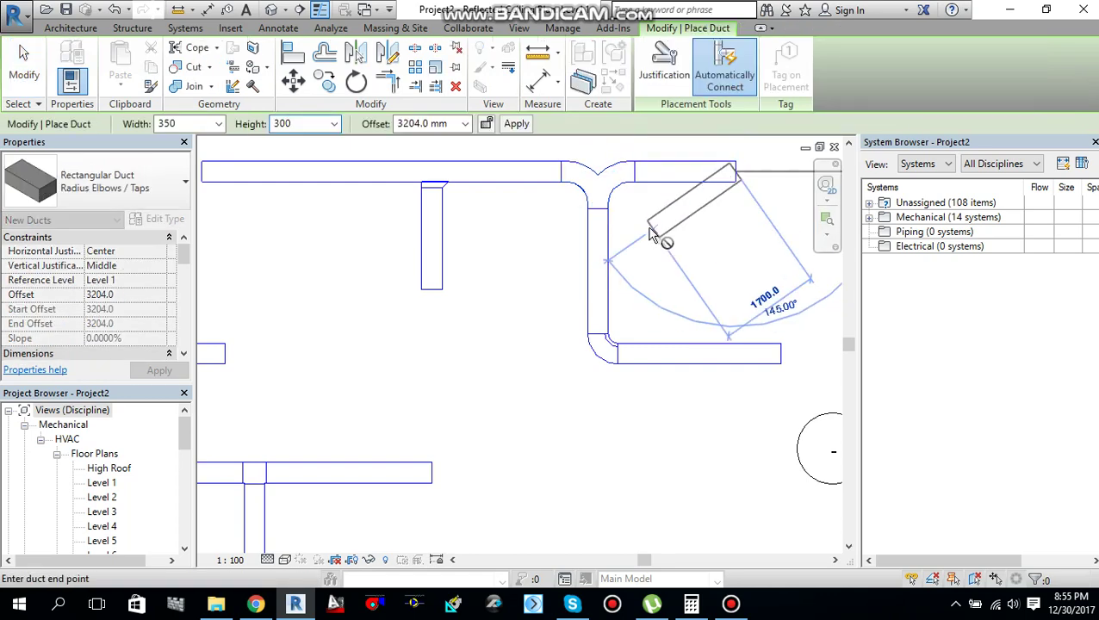
key(Escape)
key(Escape)
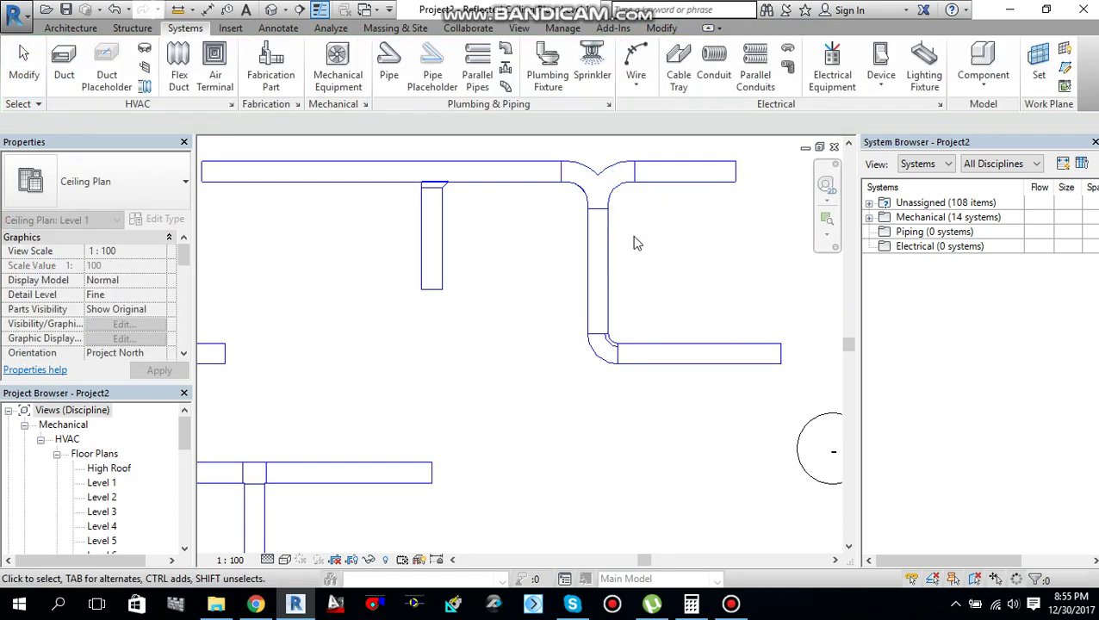
scroll(636, 239, down, 1)
scroll(606, 329, up, 3)
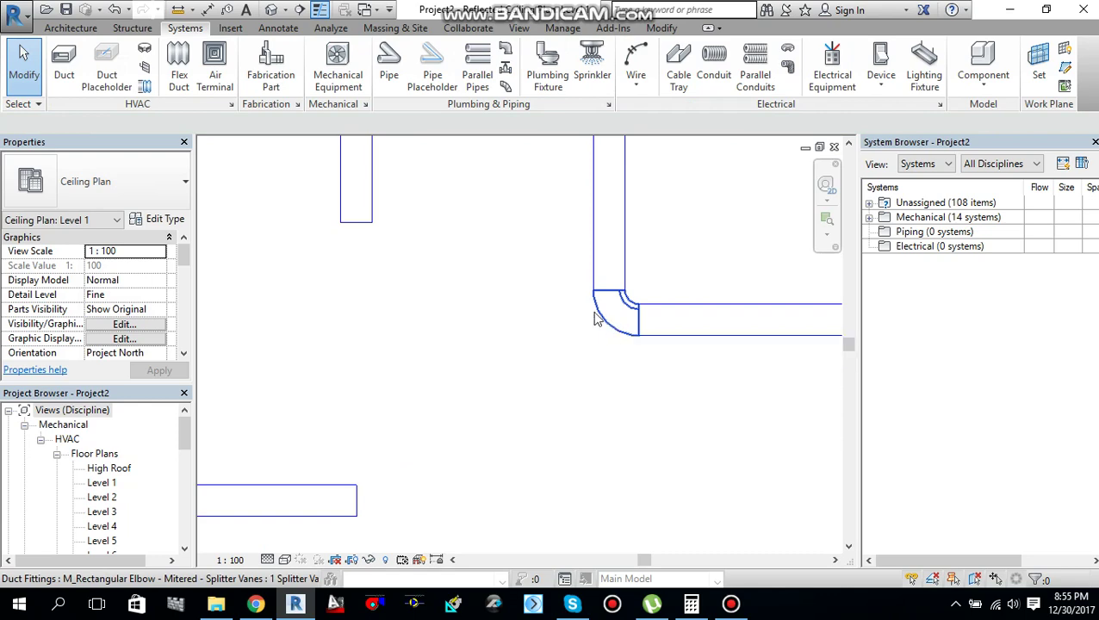
Step: Browse the corner elbow's alternative types, toggling routing-preference filtering, keeping 1 Splitter Vanes
click(615, 314)
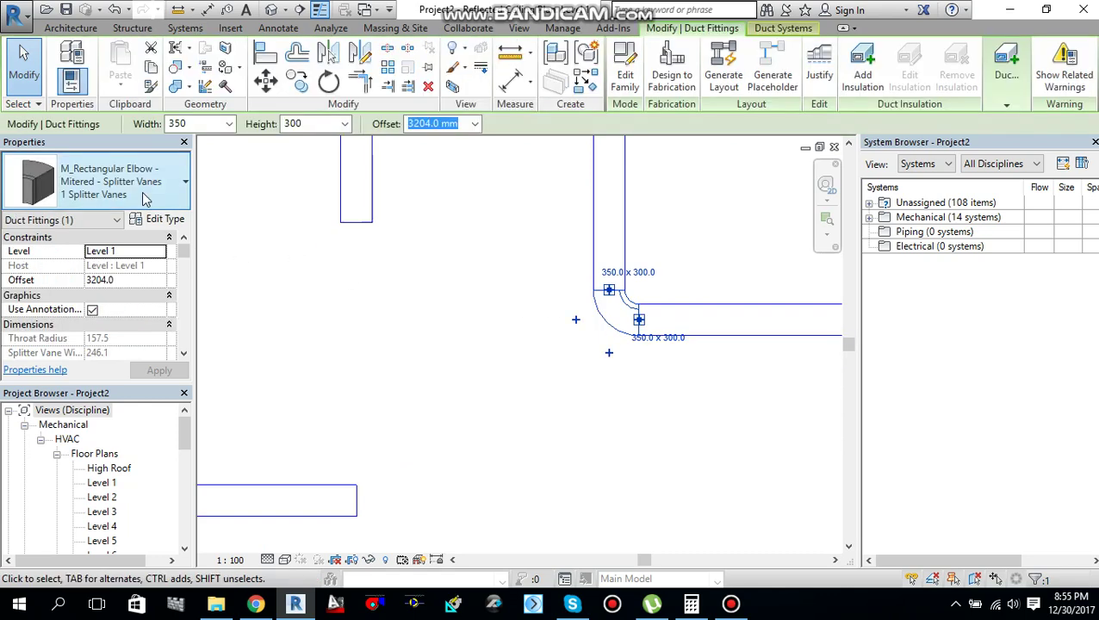
click(141, 190)
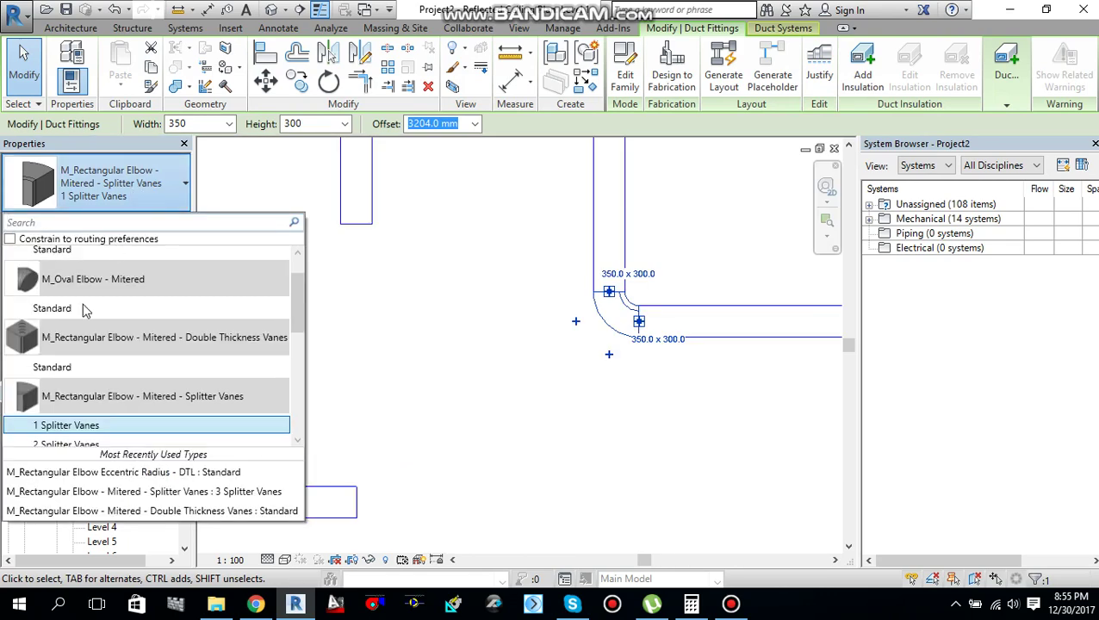
click(10, 239)
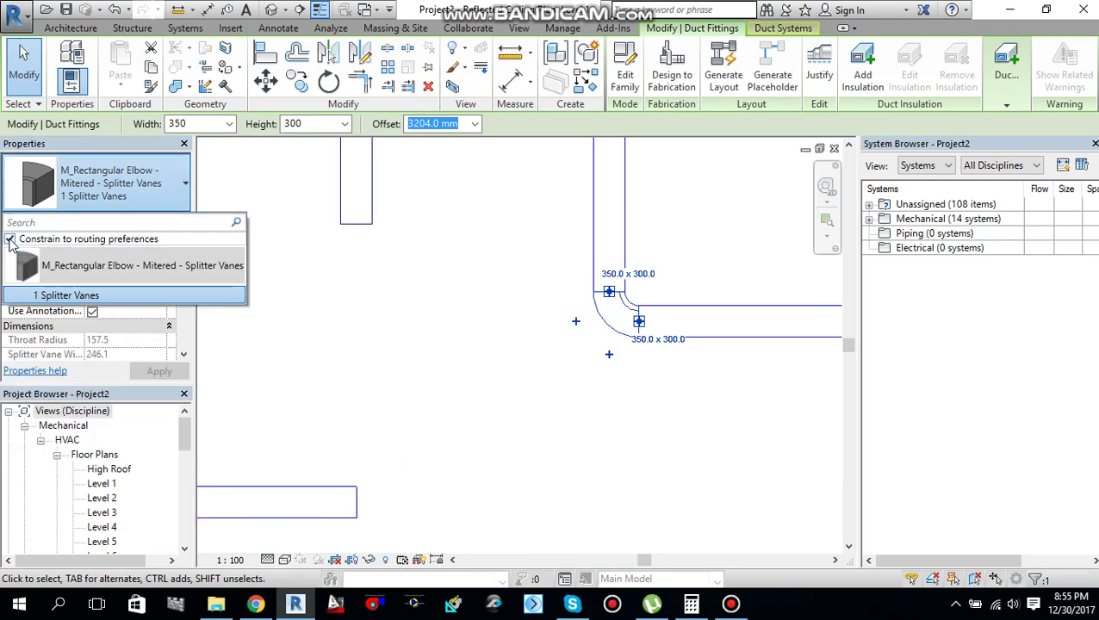
mouse_move(157, 276)
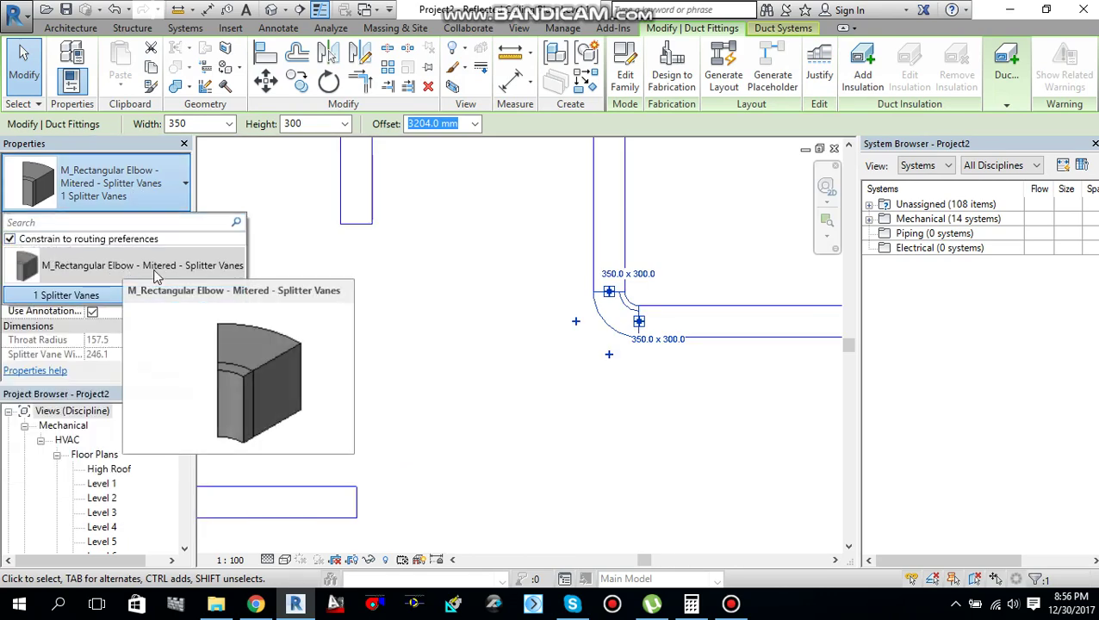
click(10, 239)
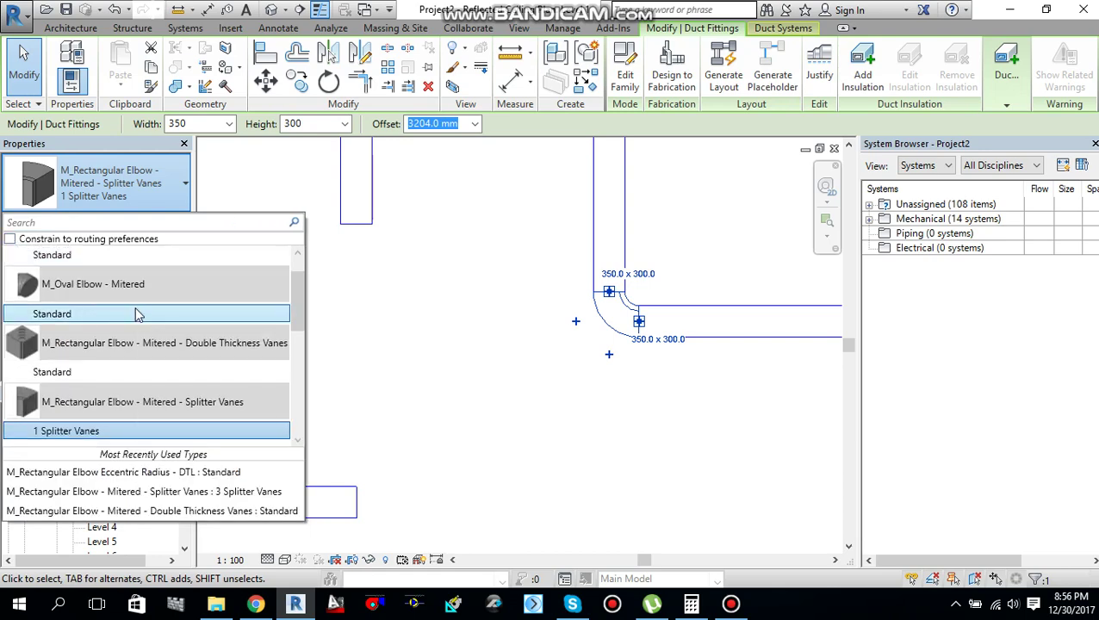
scroll(138, 315, down, 2)
scroll(148, 369, down, 7)
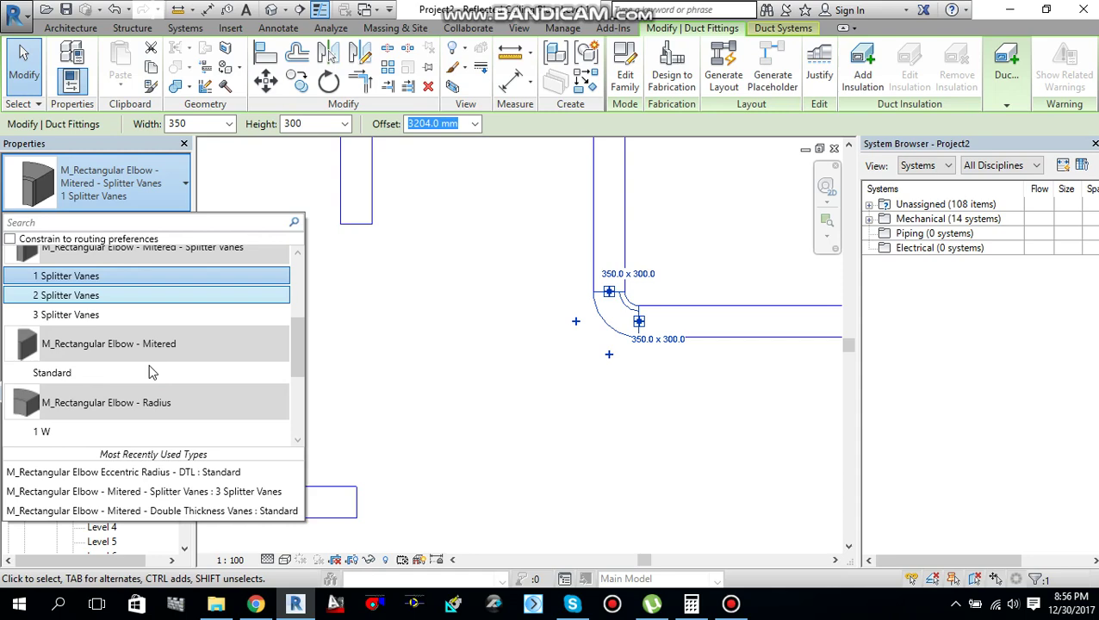
scroll(148, 370, up, 5)
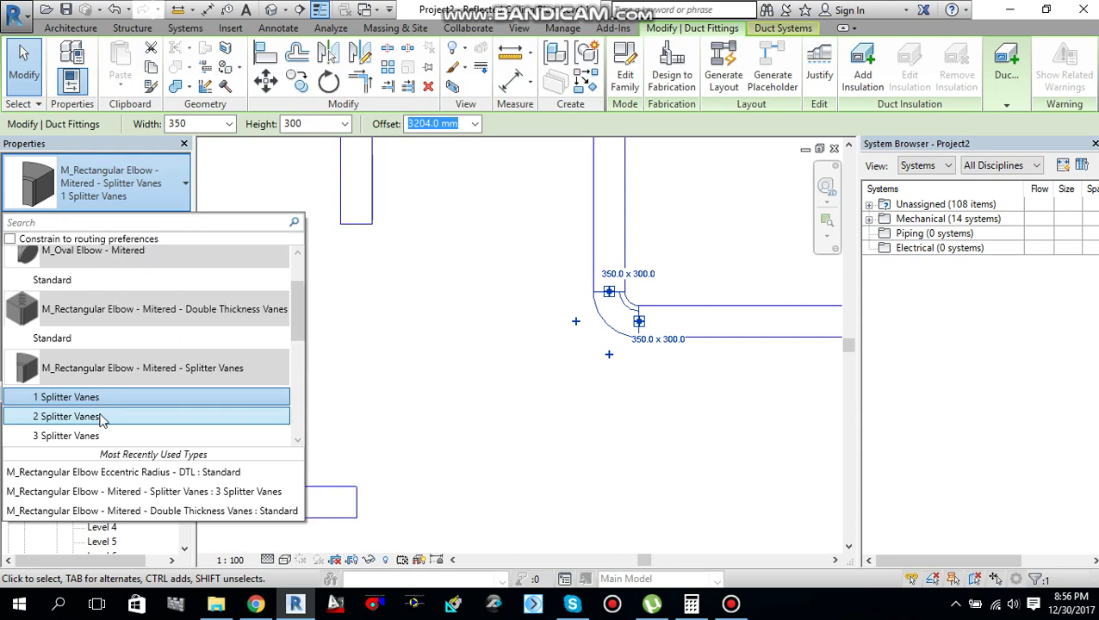
key(Escape)
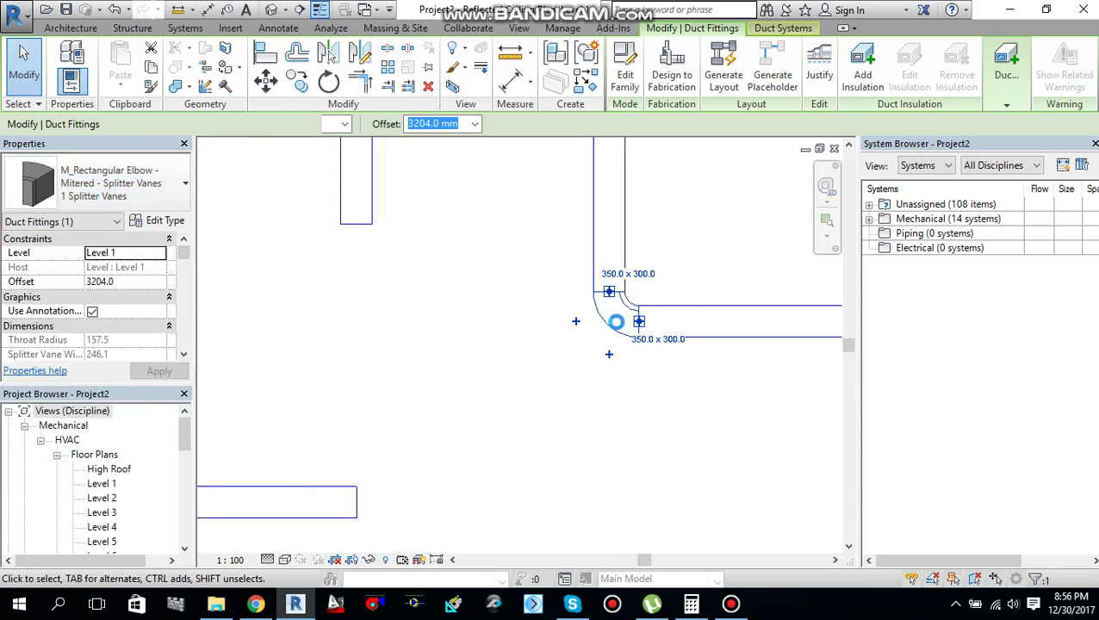
Step: Switch the corner elbow to M_Rectangular Elbow - Mitered - Double Thickness Vanes : Standard
key(Down)
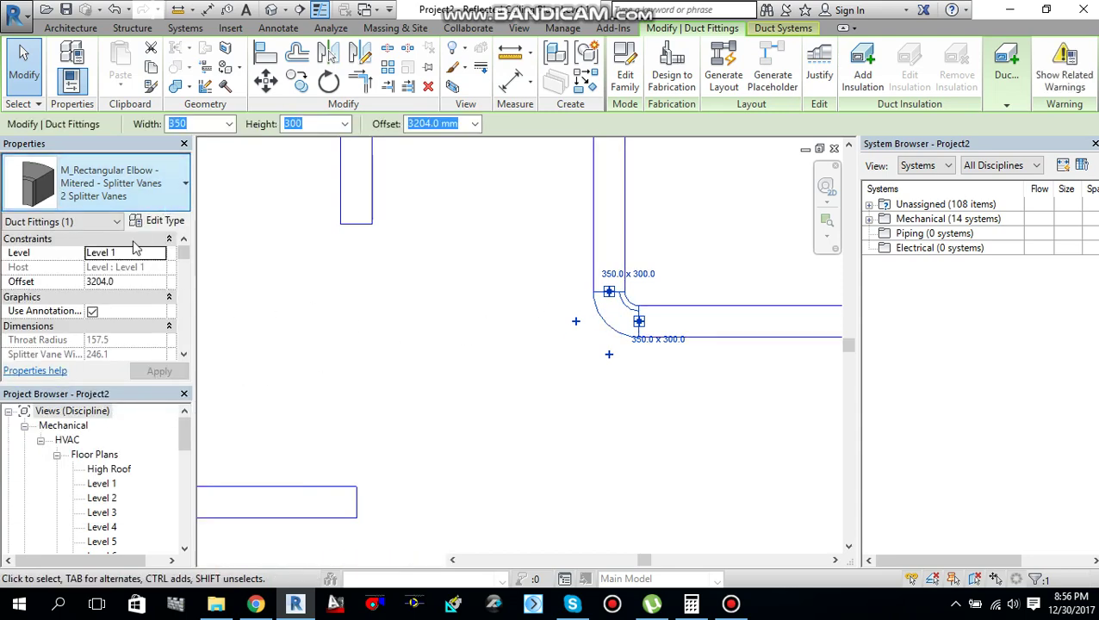
click(164, 205)
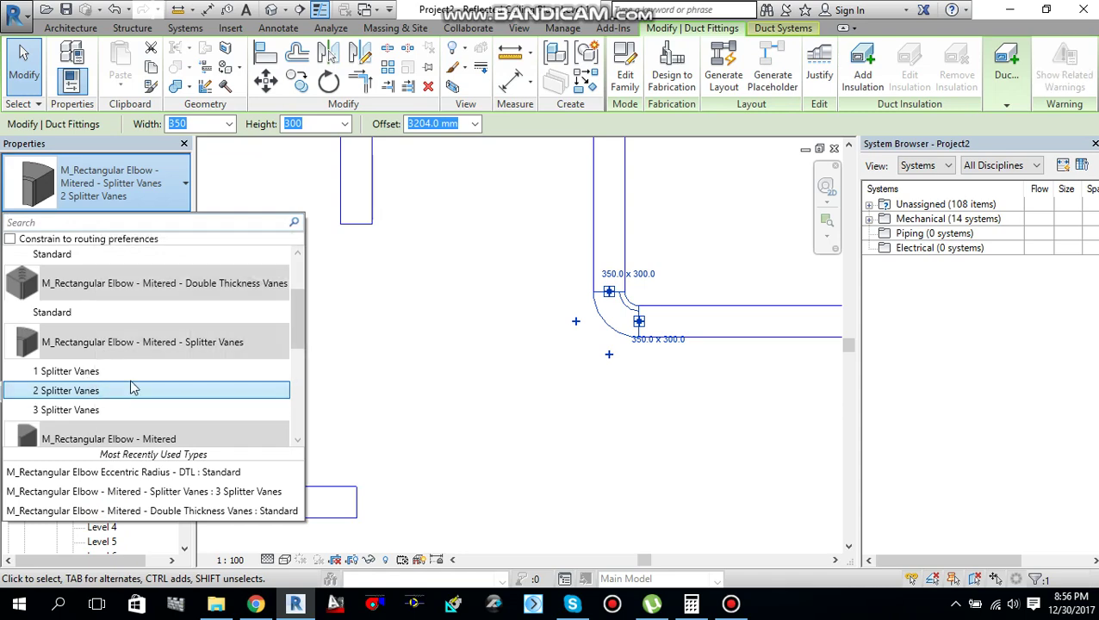
scroll(143, 358, up, 3)
scroll(129, 391, down, 3)
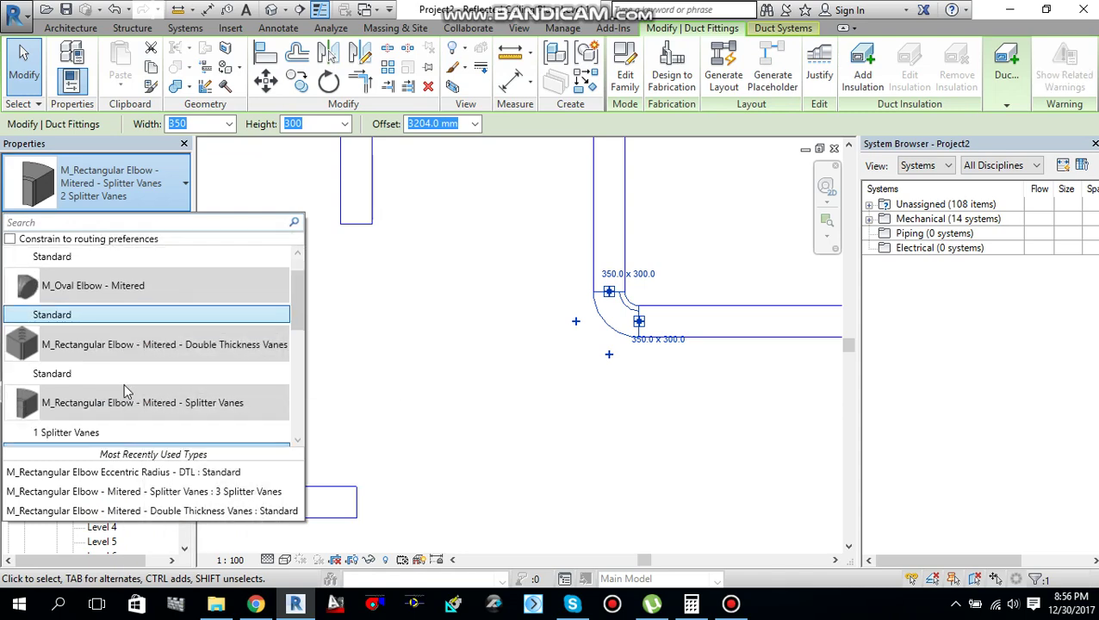
mouse_move(69, 339)
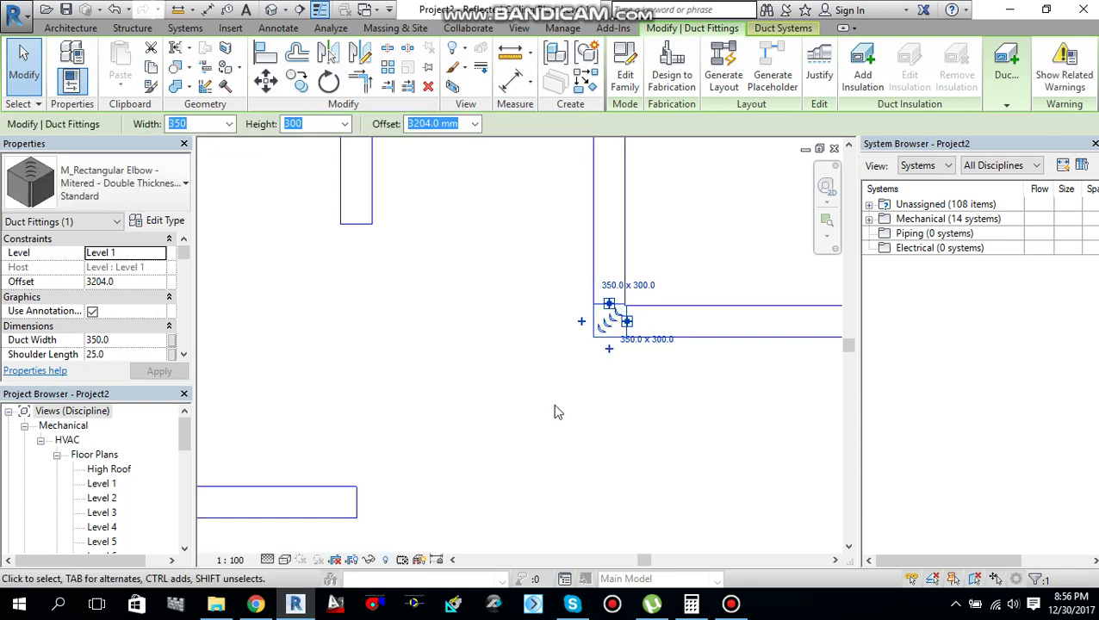
Step: Deselect the elbow and pan the plan to inspect its double-thickness turning vanes
scroll(553, 404, down, 3)
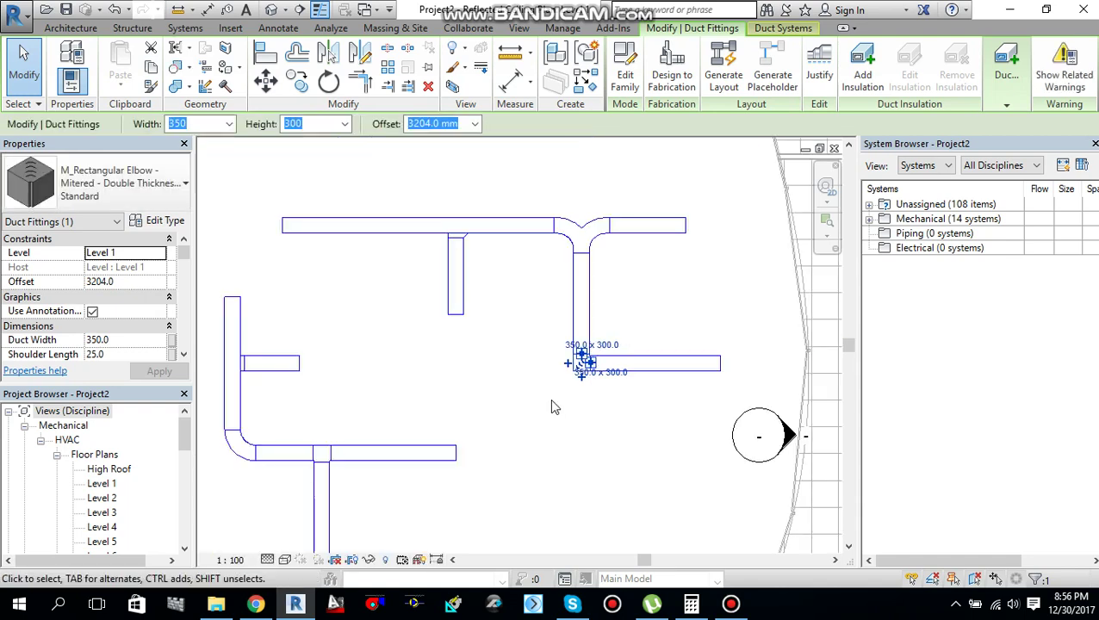
scroll(551, 402, up, 2)
click(551, 402)
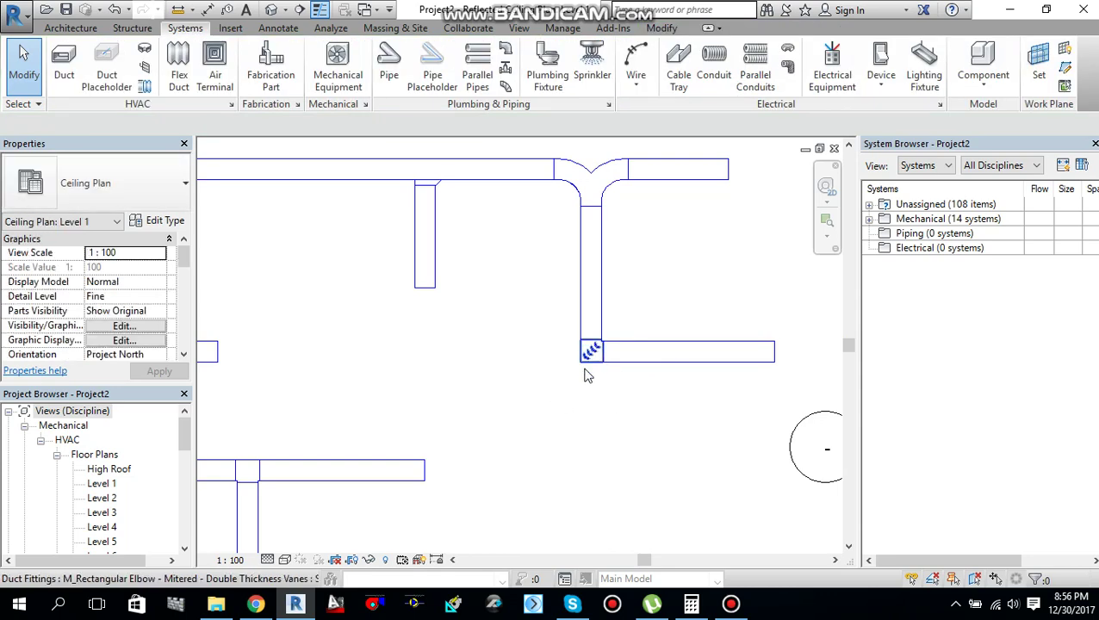
scroll(589, 365, up, 3)
scroll(591, 363, down, 2)
middle_drag(520, 289, 542, 382)
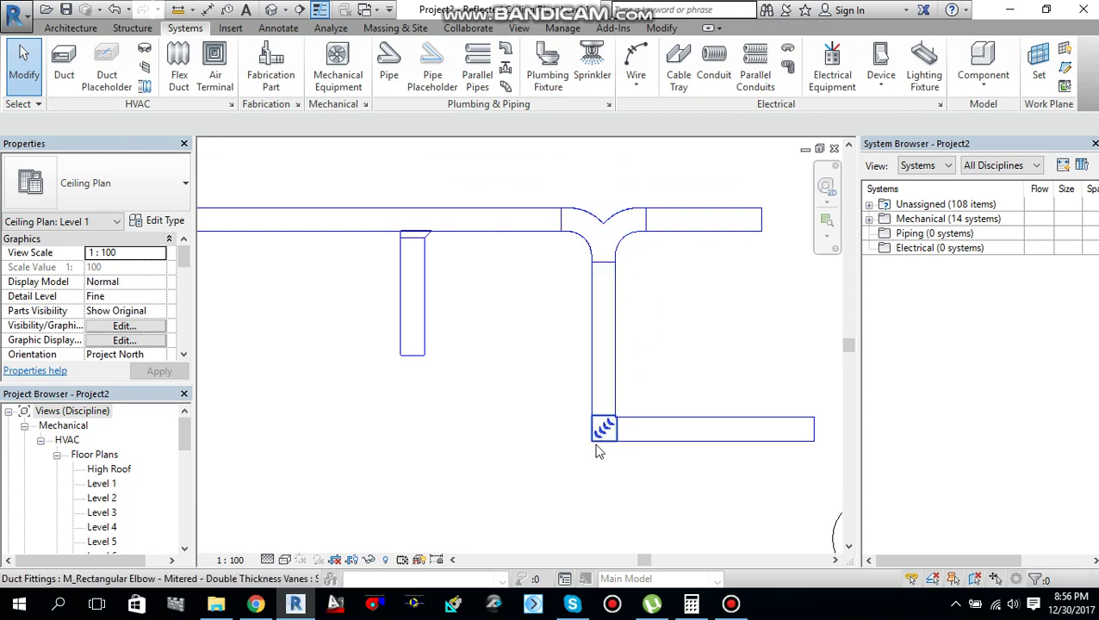
scroll(599, 446, up, 3)
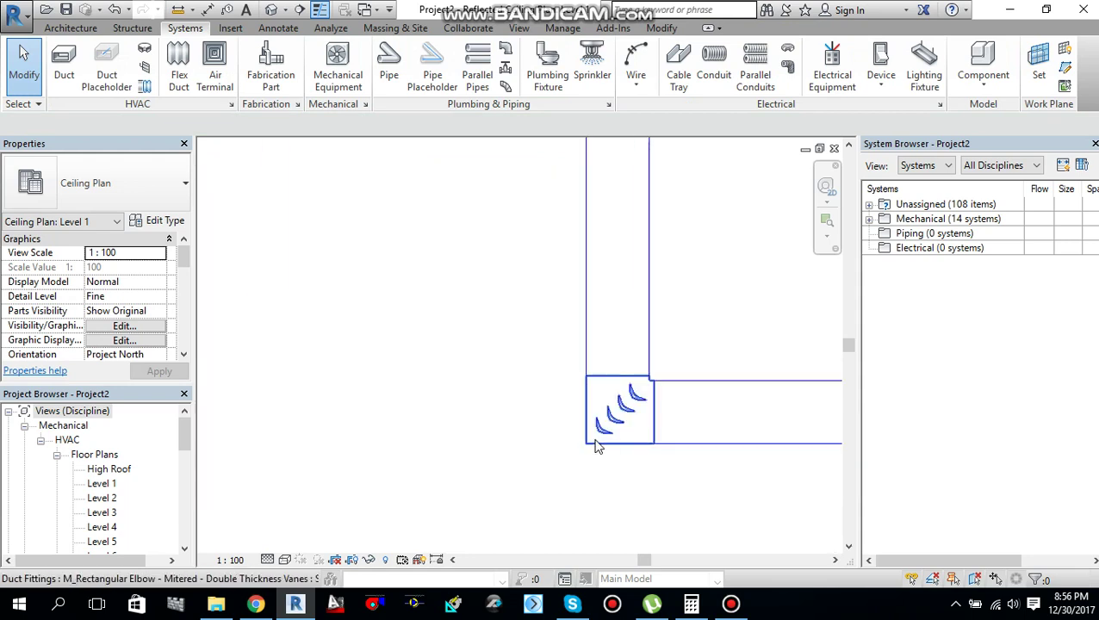
scroll(521, 446, down, 5)
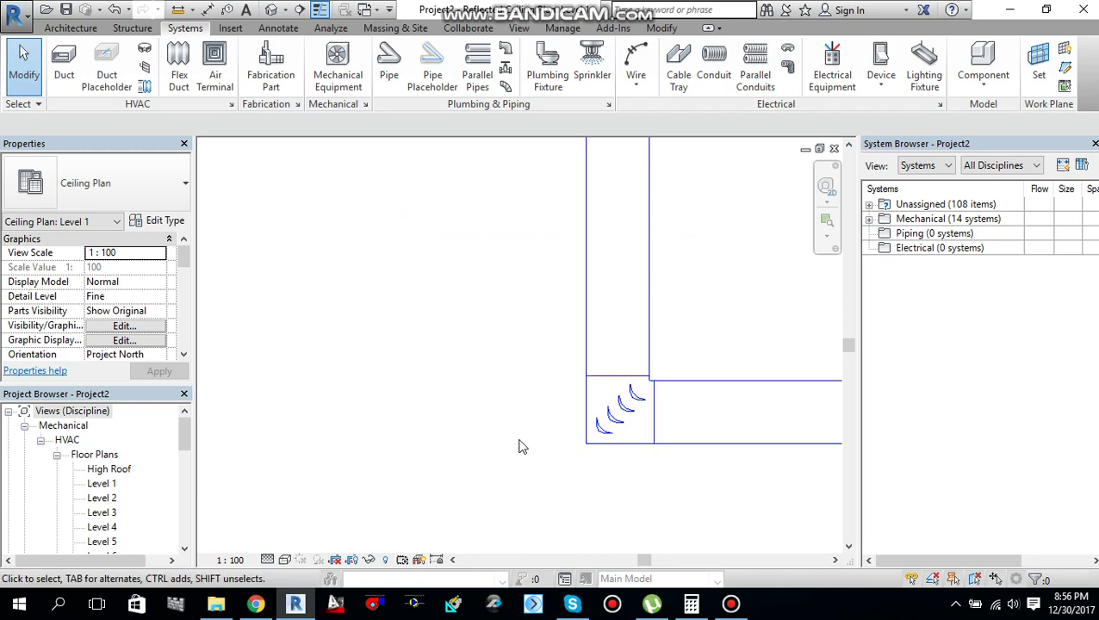
middle_drag(529, 454, 616, 369)
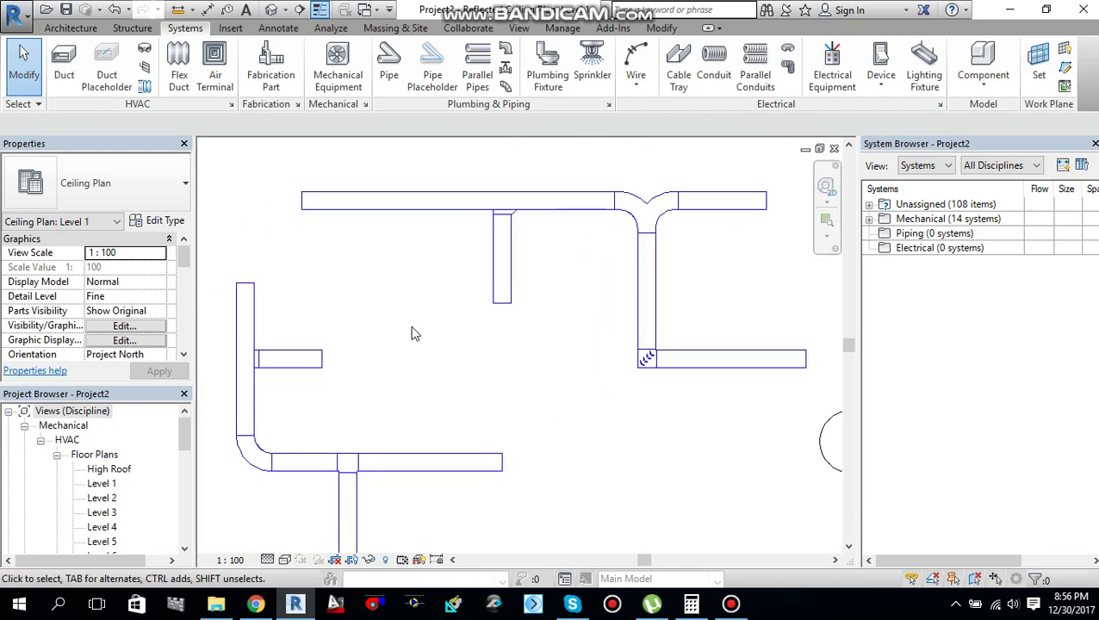
scroll(415, 334, down, 4)
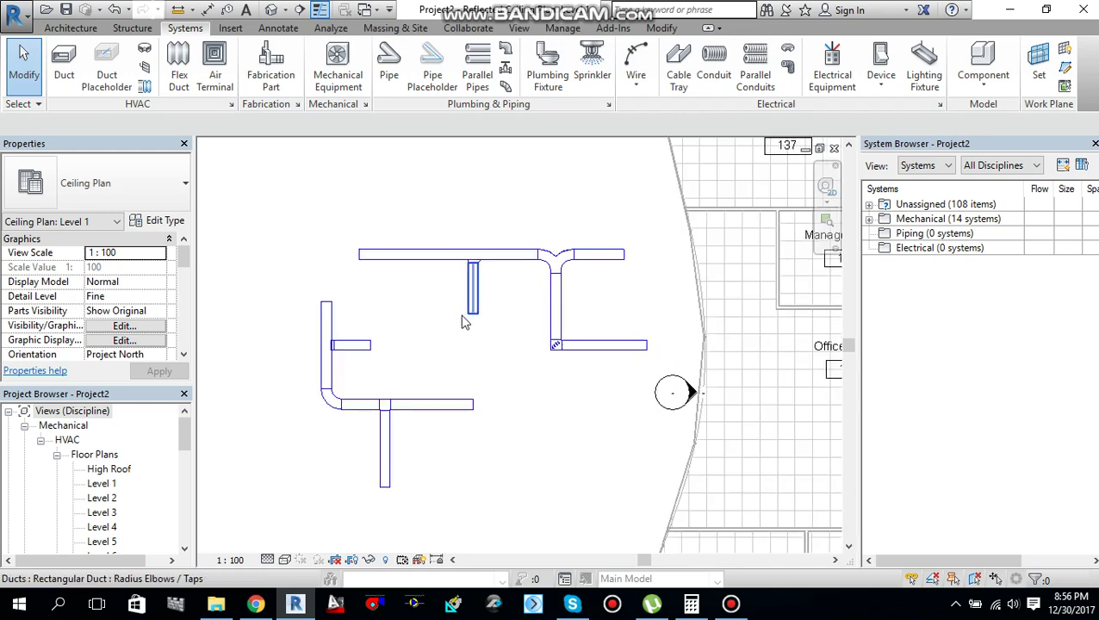
scroll(496, 341, down, 1)
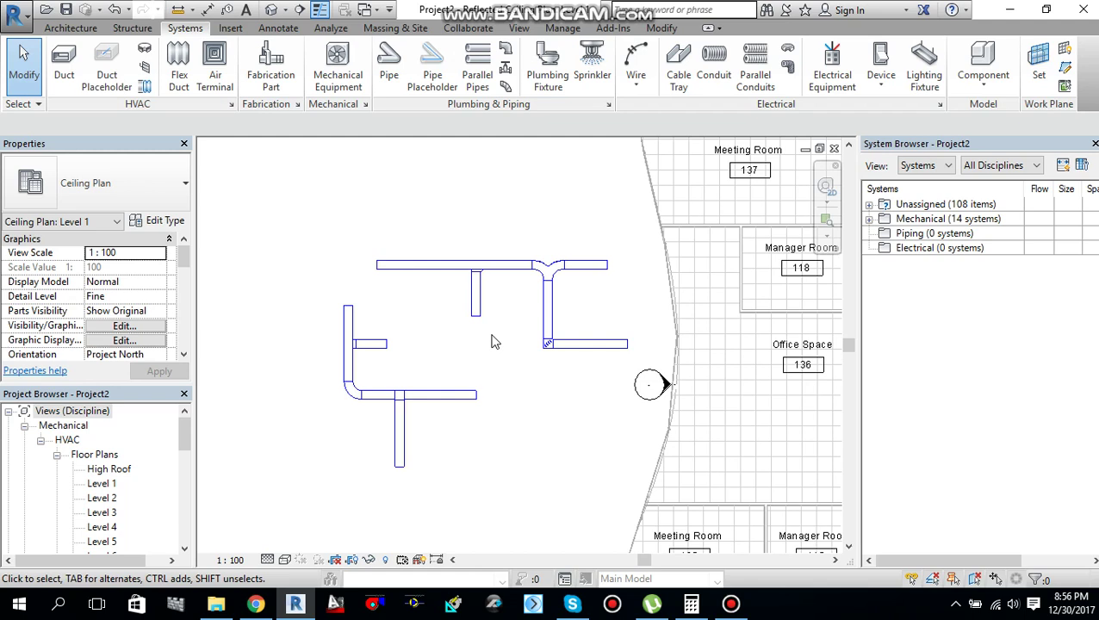
scroll(487, 343, up, 1)
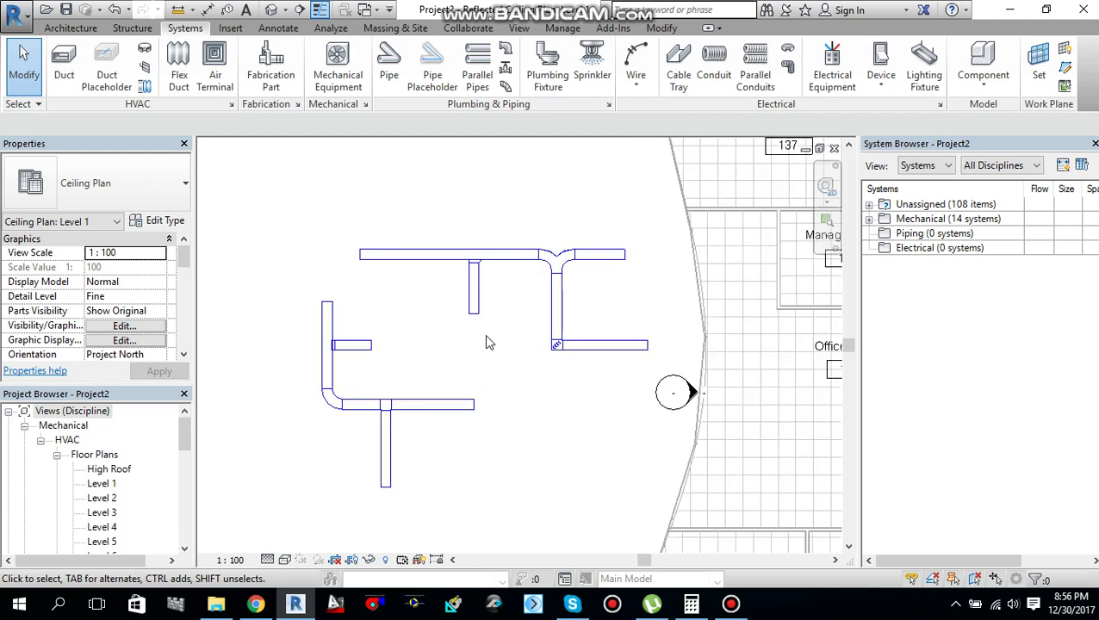